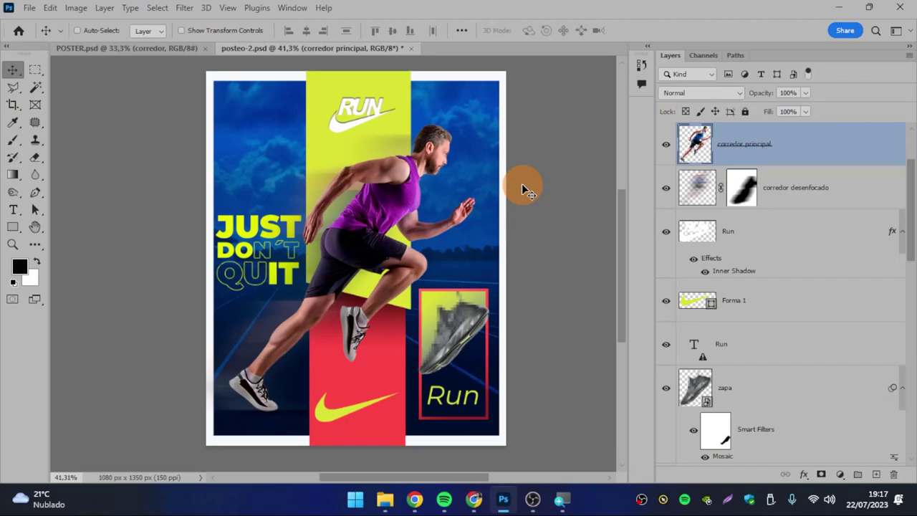
- Bring the POSTER.psd document to the front
left_click(147, 56)
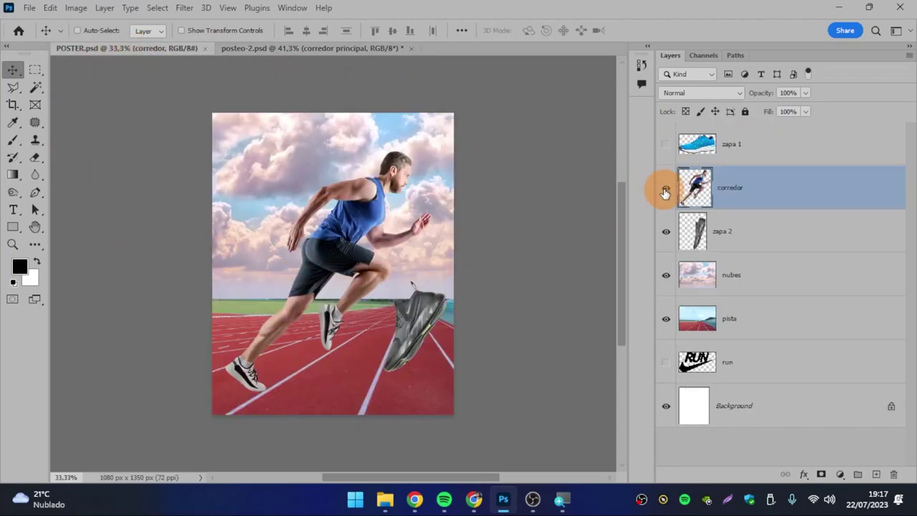
- Hide the corredor and zapa 2 layers and move the run logo layer to the top
left_click(664, 190)
left_click(662, 230)
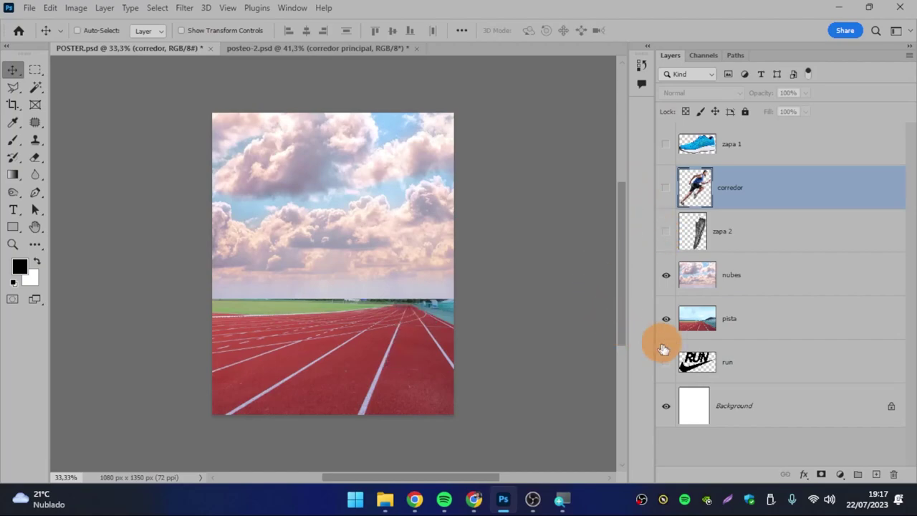
left_click(745, 322)
left_click(752, 291)
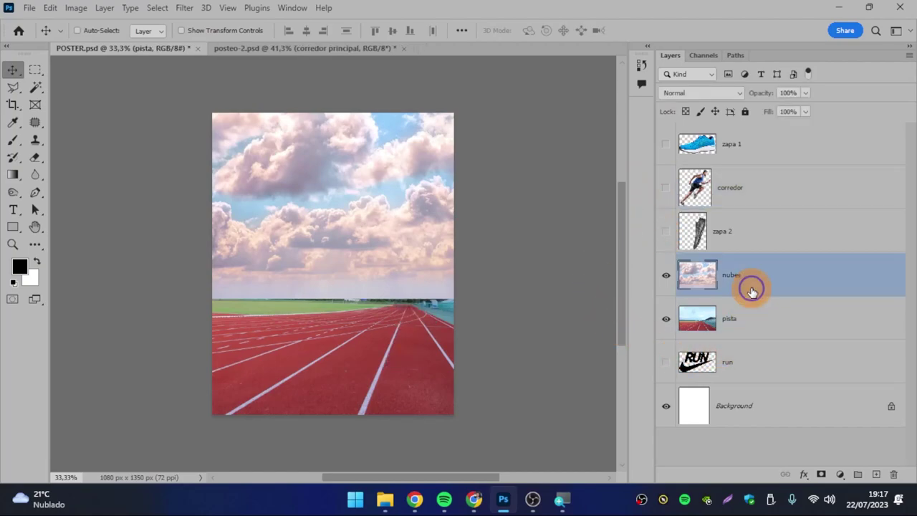
left_click(752, 316)
left_click(756, 283)
left_click(758, 323)
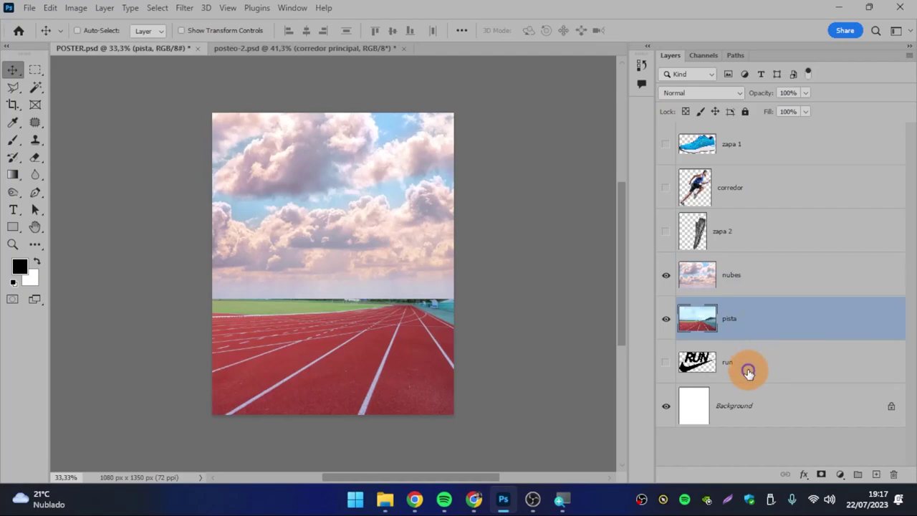
mouse_move(731, 372)
left_mouse_down()
mouse_move(778, 186)
mouse_move(777, 140)
left_mouse_up()
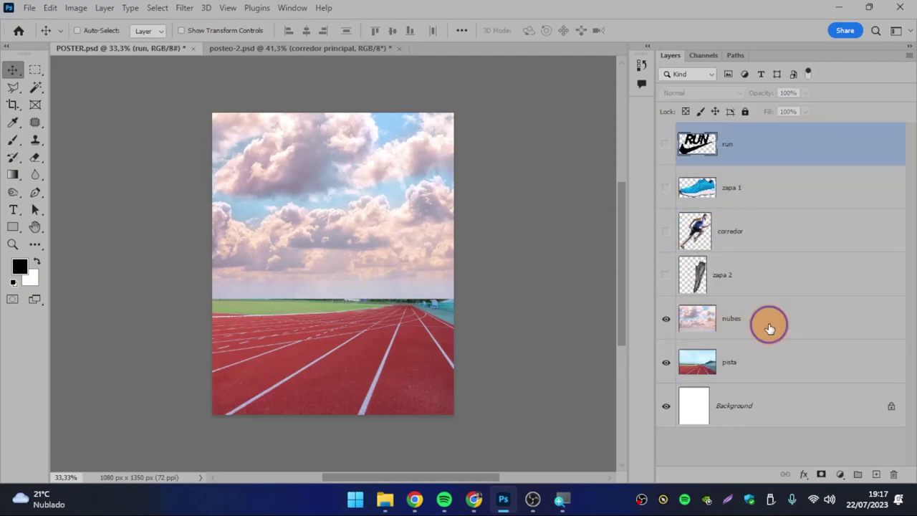
left_click(767, 324)
- Zoom to 66.7% on the sky and track, then toggle the nubes layer off and on
left_click(13, 245)
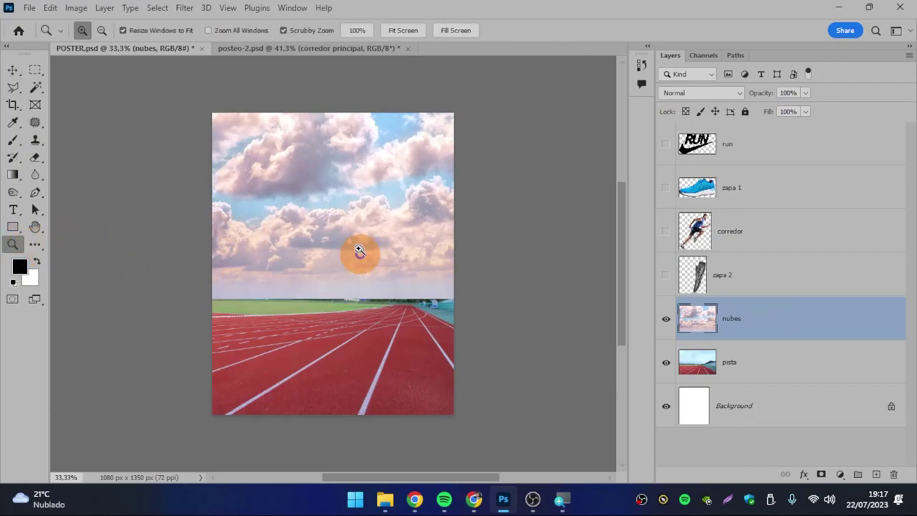
left_click_drag(358, 250, 385, 257)
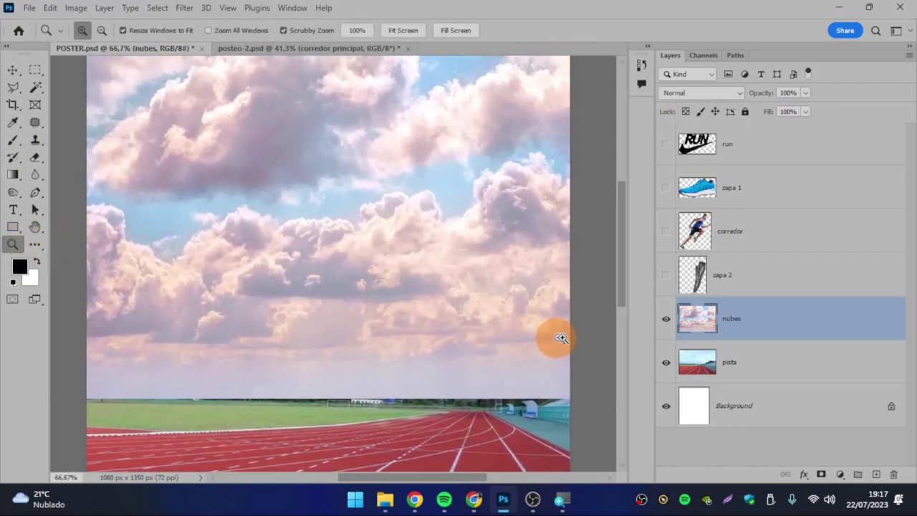
left_click(665, 321)
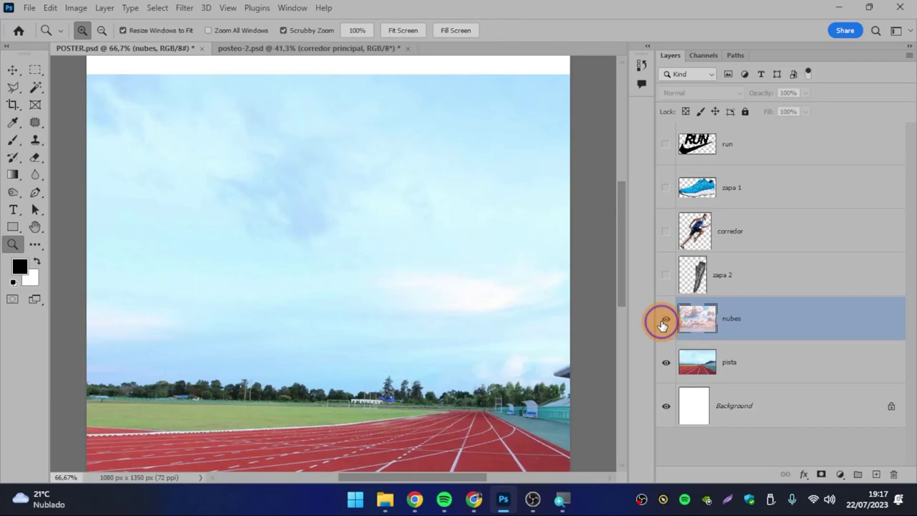
left_click(665, 321)
left_click(665, 321)
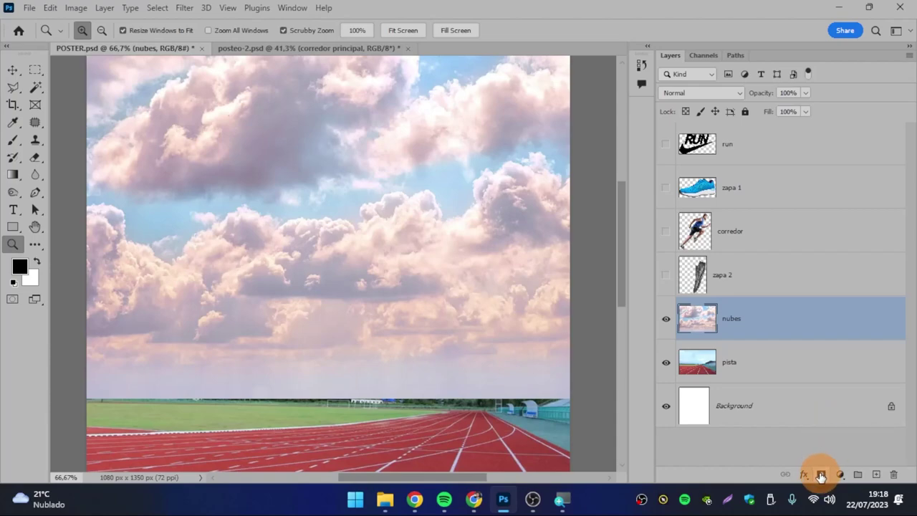
- Add a white layer mask to the nubes layer and alternate between mask and image targets
left_click(821, 477)
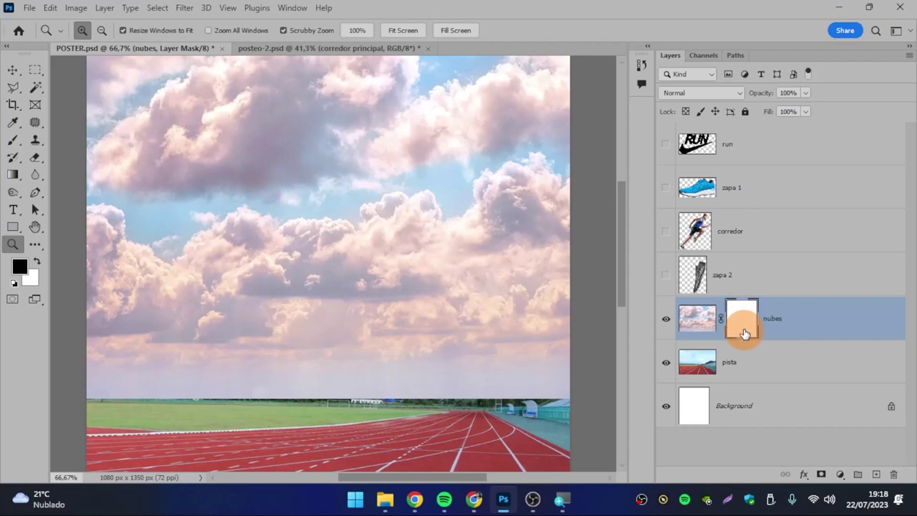
left_click(698, 320)
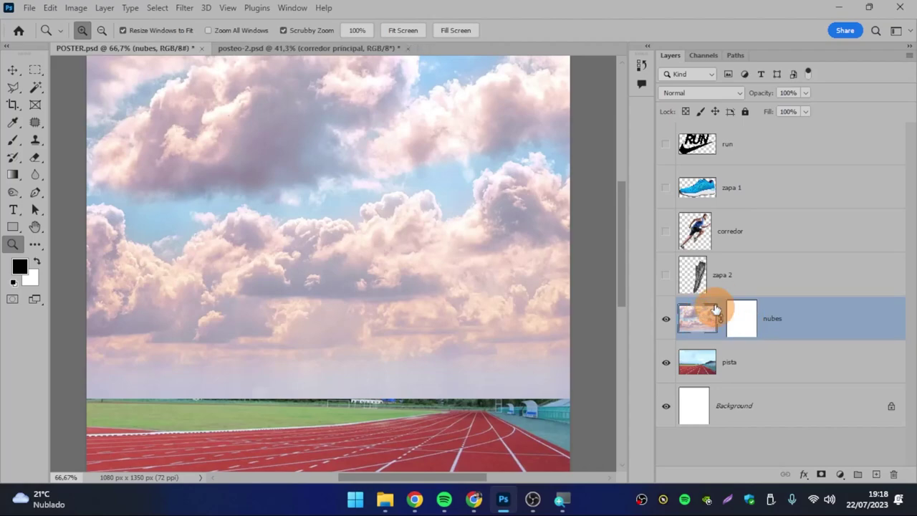
left_click(741, 320)
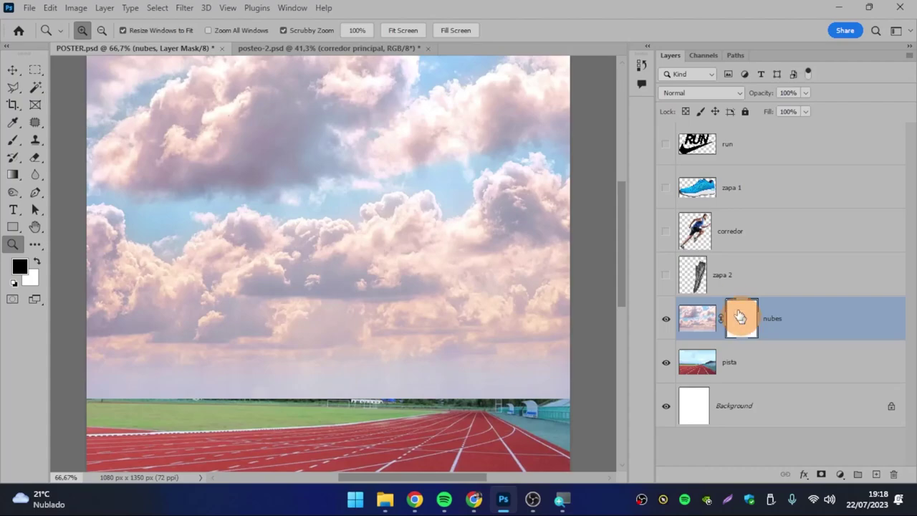
left_click(696, 322)
- Zoom in and switch the editing target between the nubes image and its mask
key("super+equal")
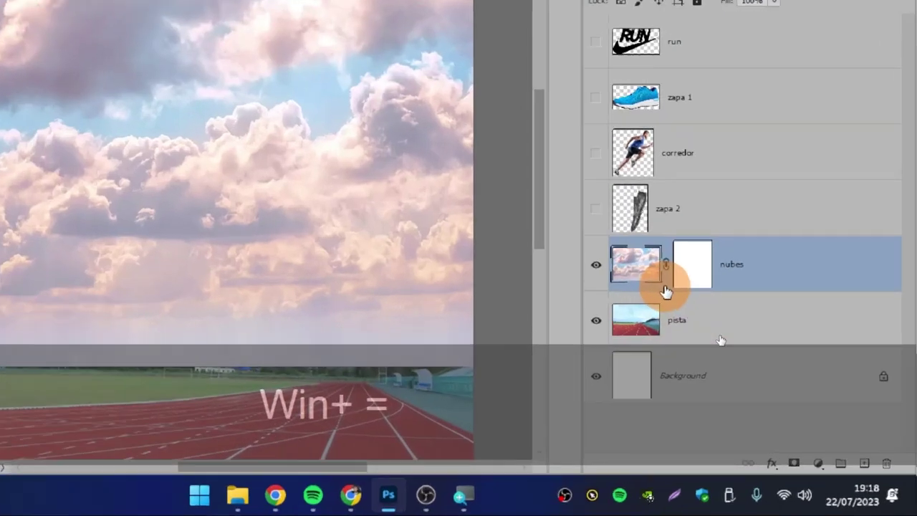
left_click(546, 263)
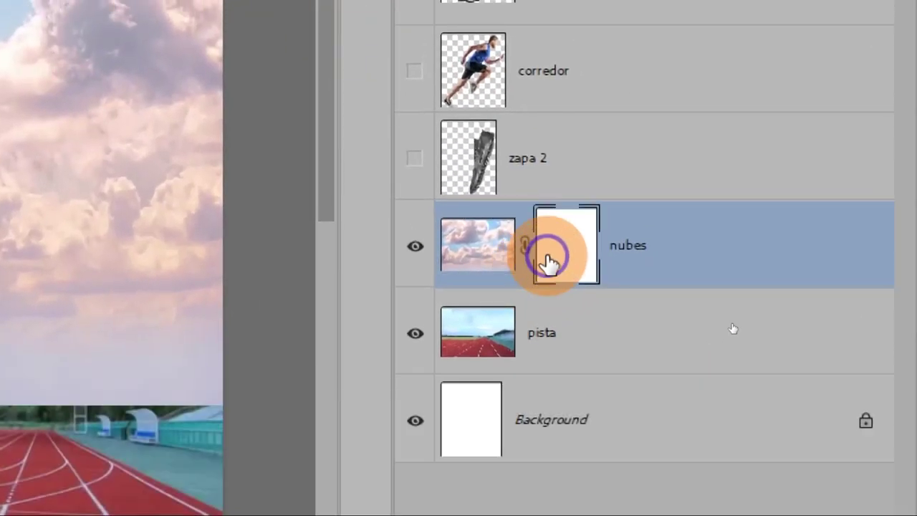
left_click(496, 264)
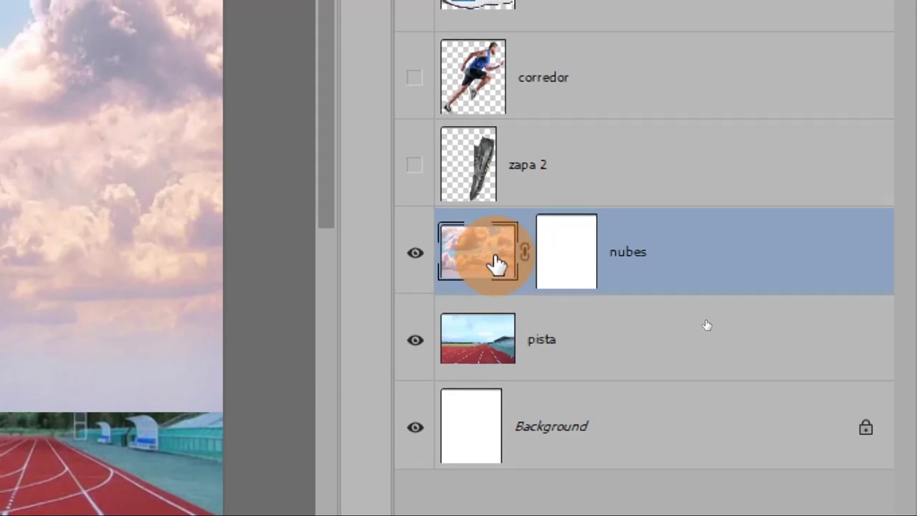
left_click(550, 263)
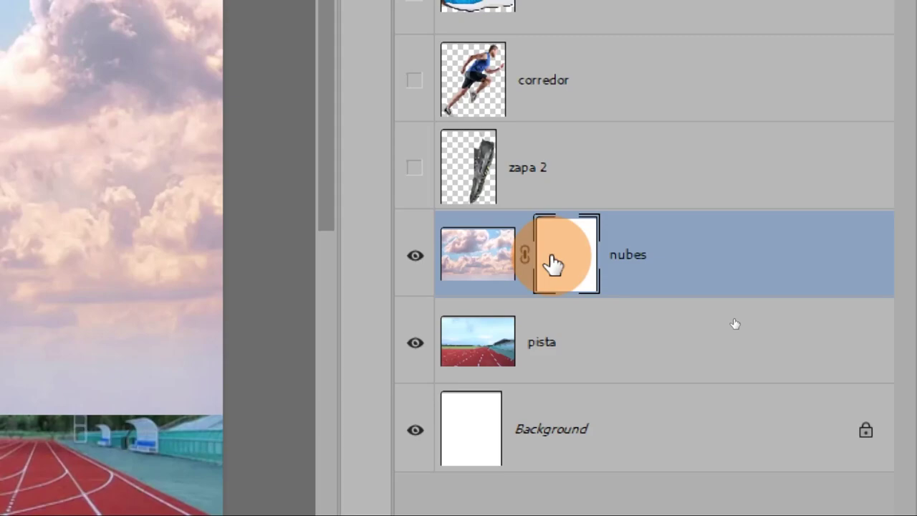
left_click(476, 261)
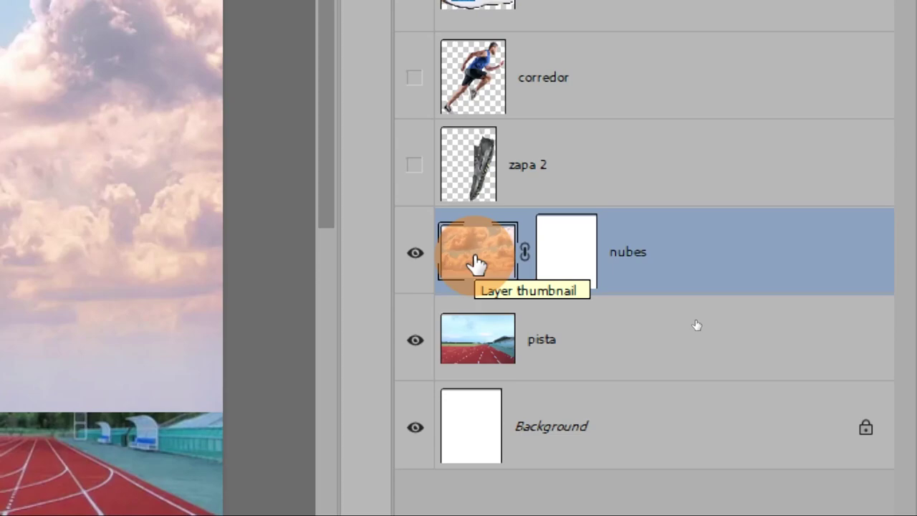
left_click(565, 259)
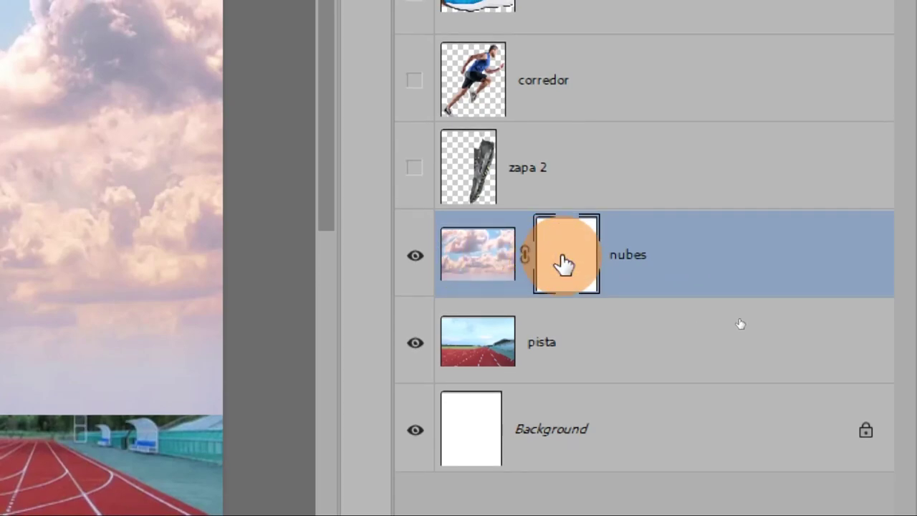
left_click(524, 256)
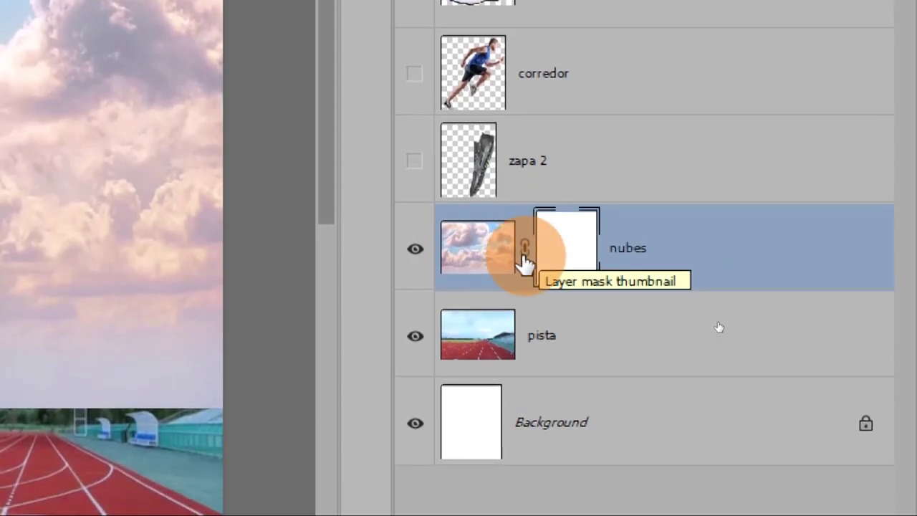
left_click(484, 263)
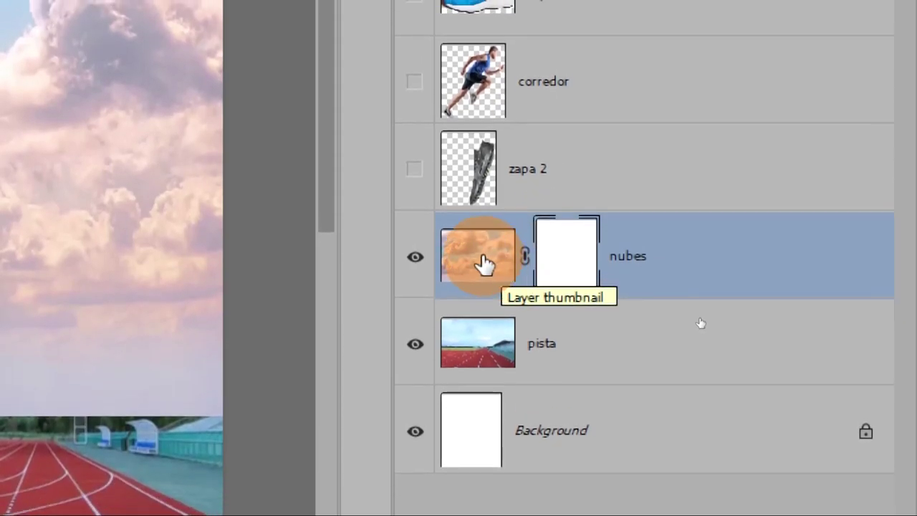
left_click(566, 262)
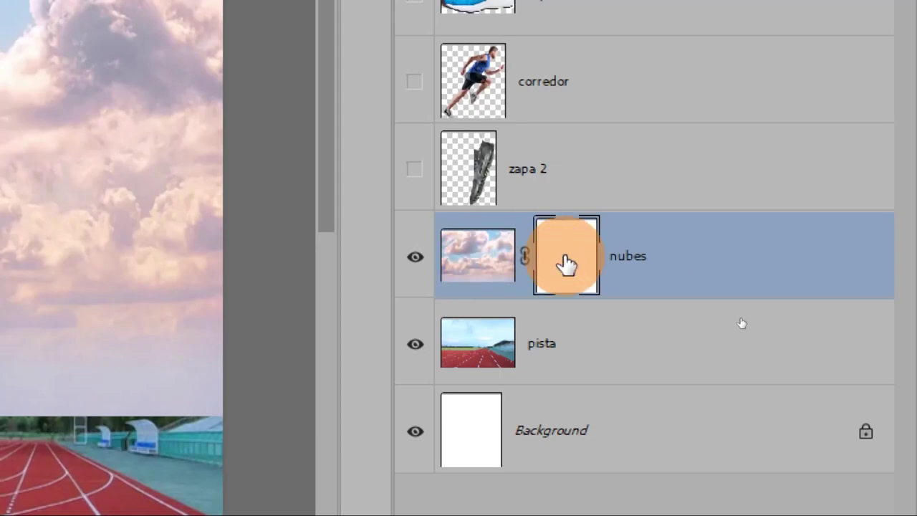
left_click(480, 264)
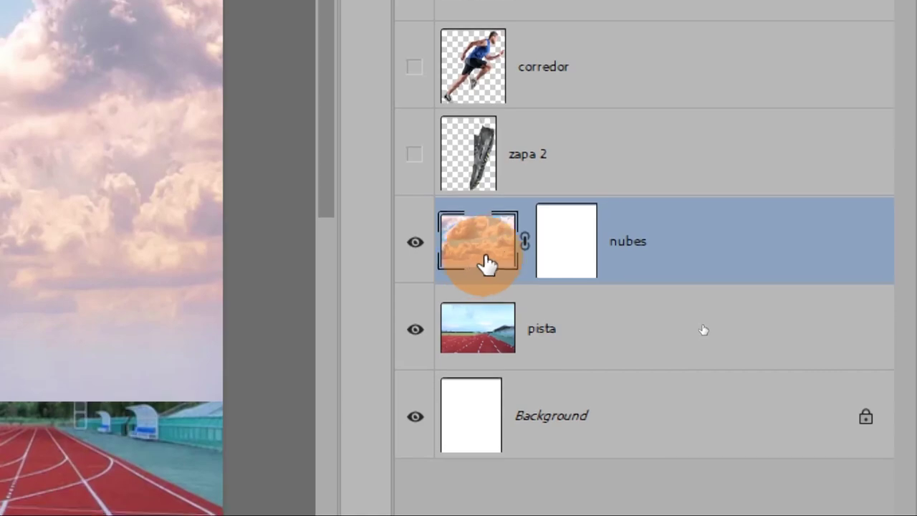
left_click(566, 262)
left_click(476, 264)
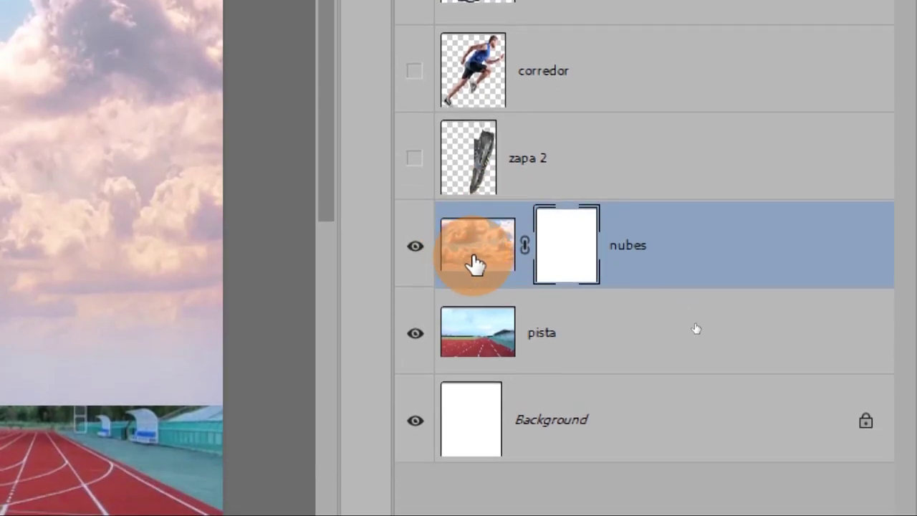
left_click(475, 264)
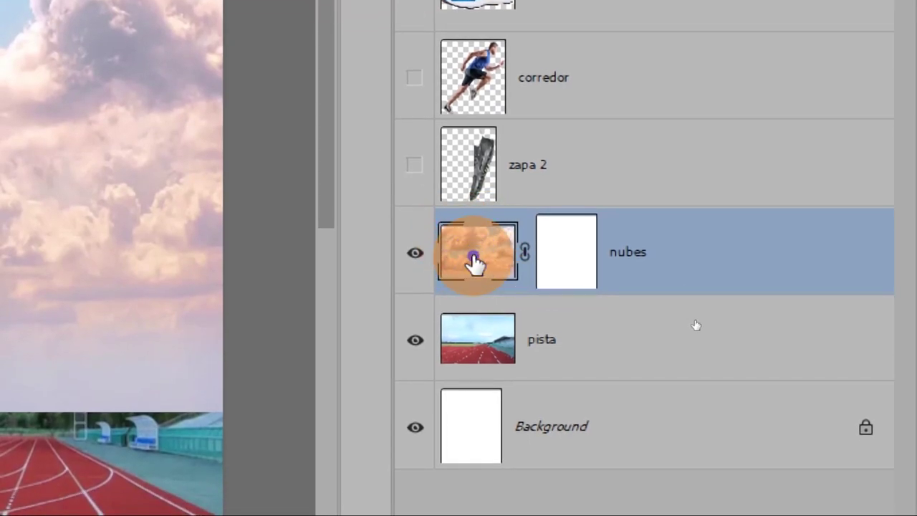
- Toggle the nubes mask's chain link off and on, leaving the mask as the editing target
left_click(477, 263)
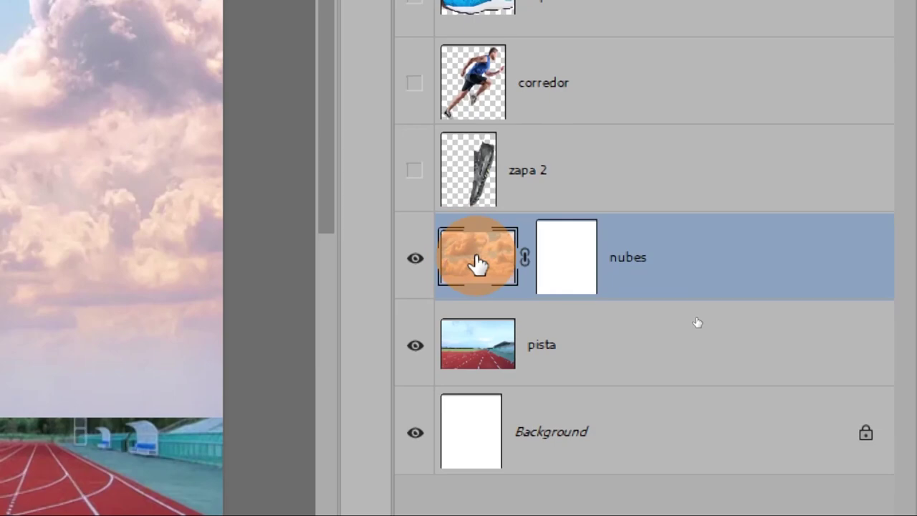
left_click(562, 261)
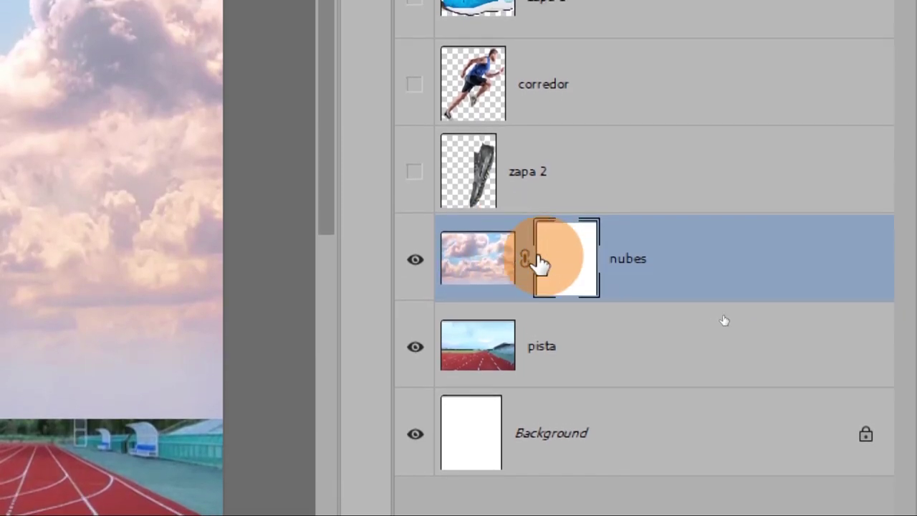
left_click(491, 261)
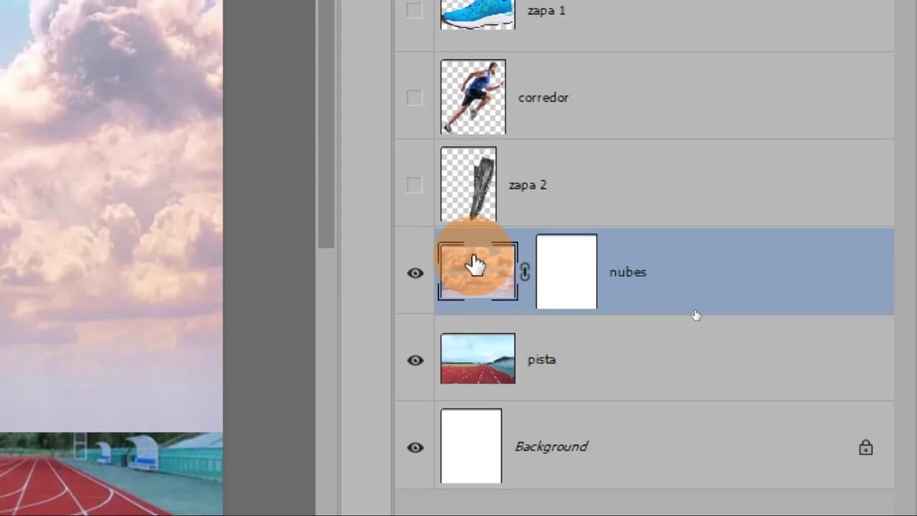
left_click(566, 262)
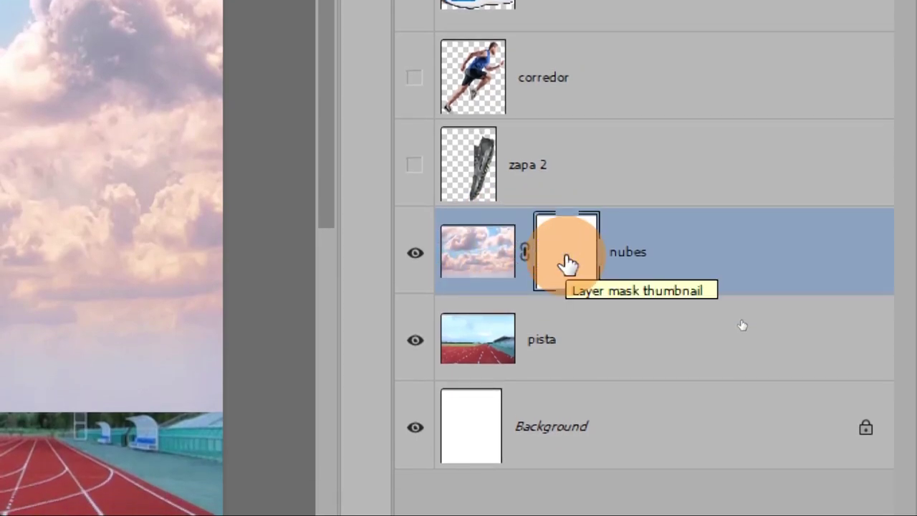
left_click(482, 257)
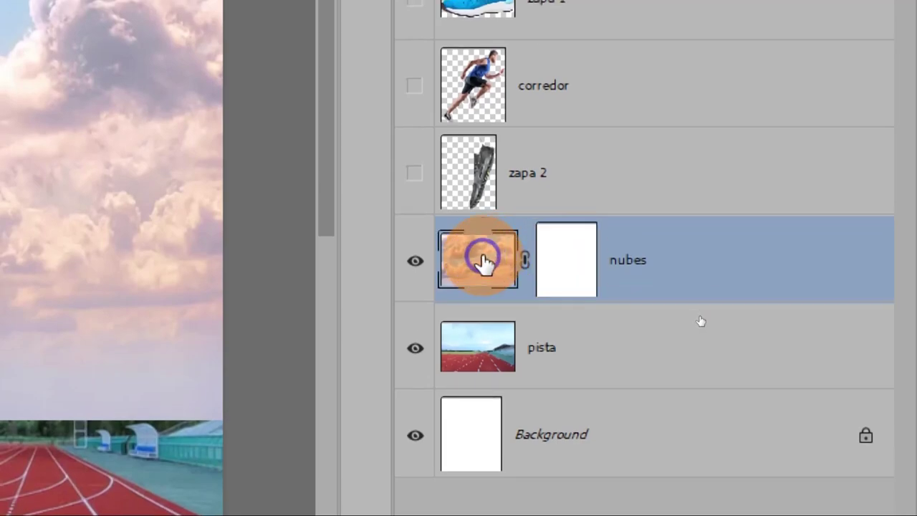
left_click(523, 258)
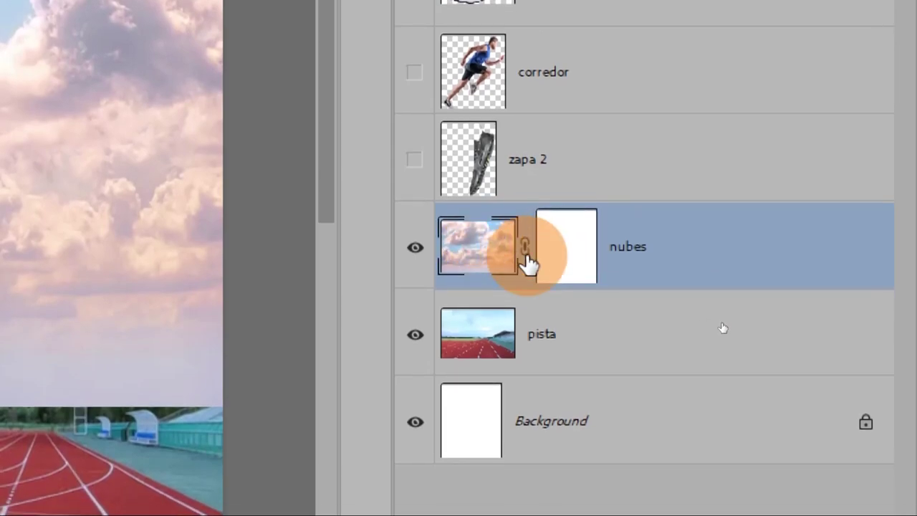
left_click(470, 263)
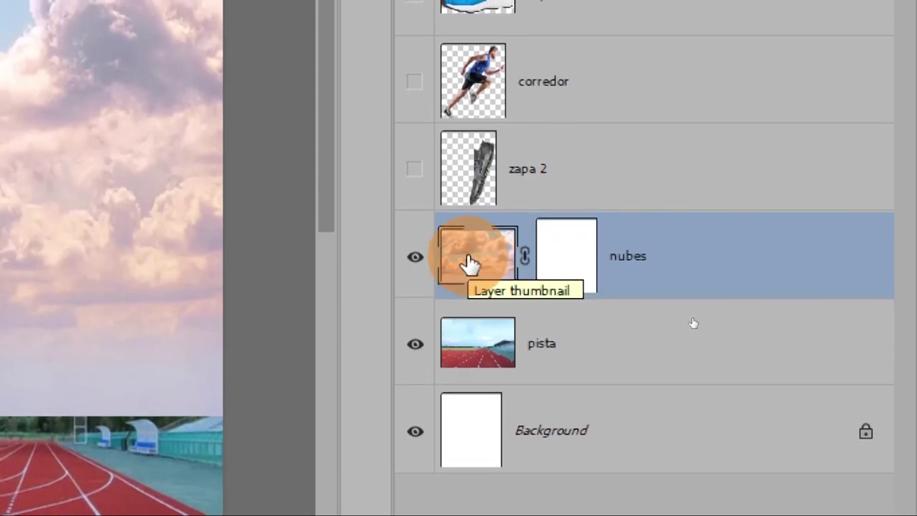
left_click(579, 264)
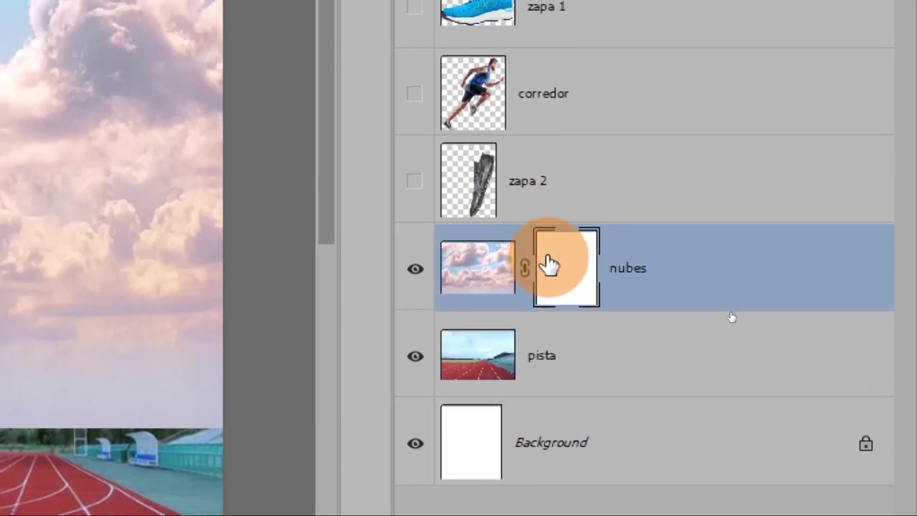
left_click(485, 264)
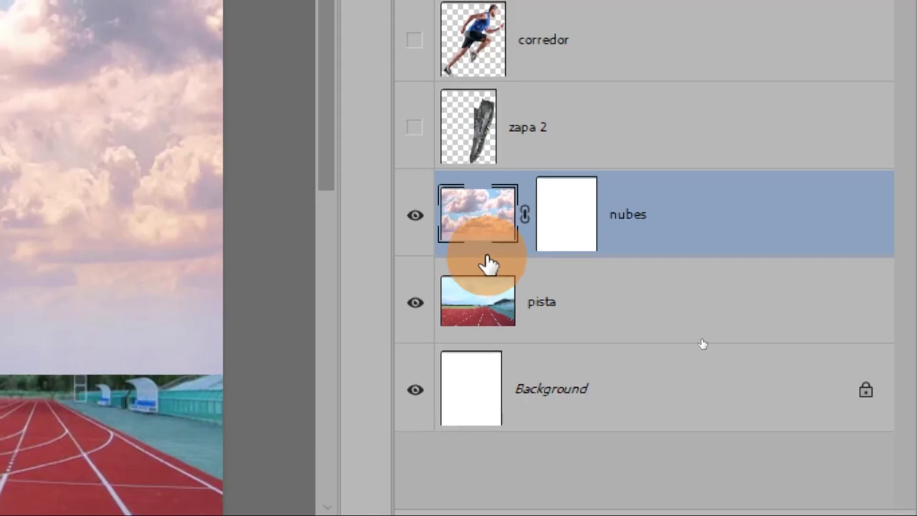
left_click(490, 262)
left_click(549, 262)
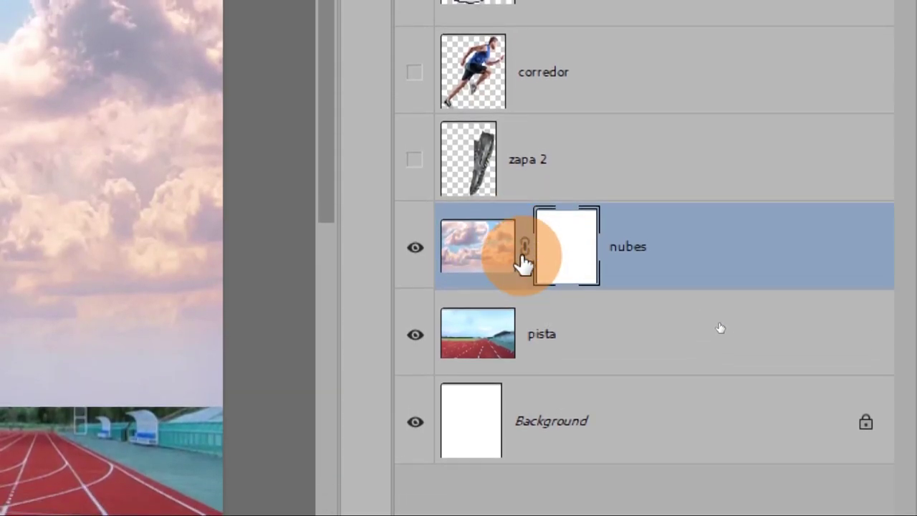
left_click(523, 246)
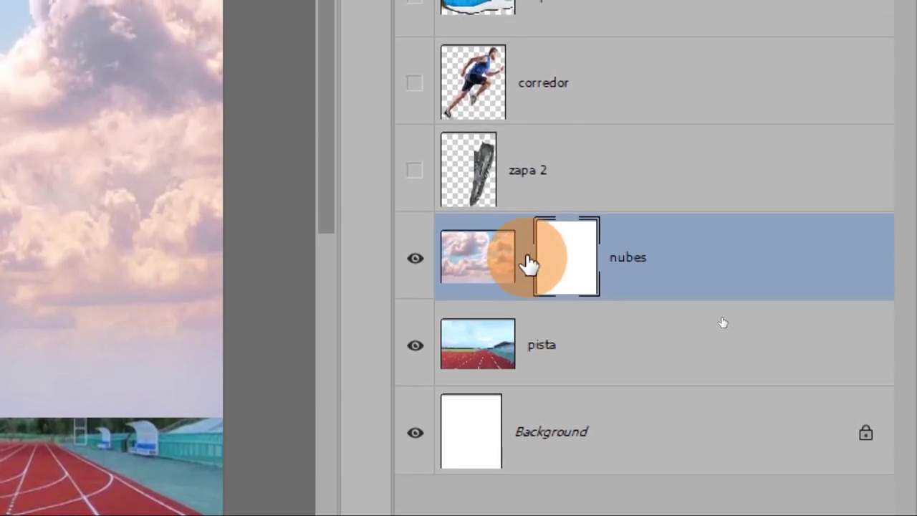
left_click(525, 251)
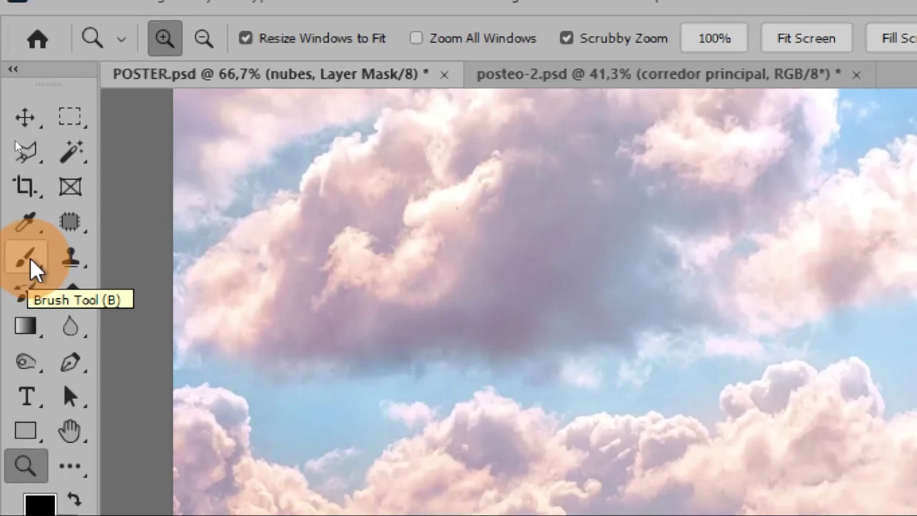
- Select the standard Brush Tool from the toolbar flyout
left_click(35, 268)
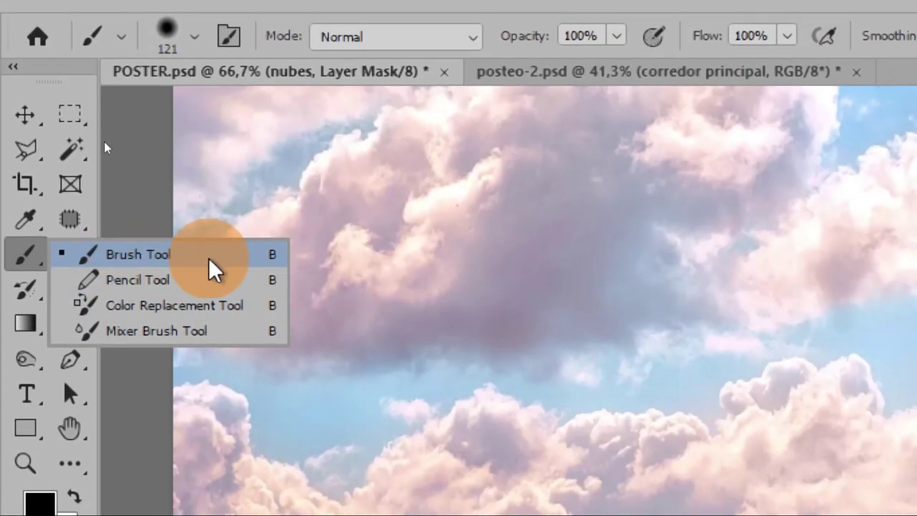
left_click(215, 254)
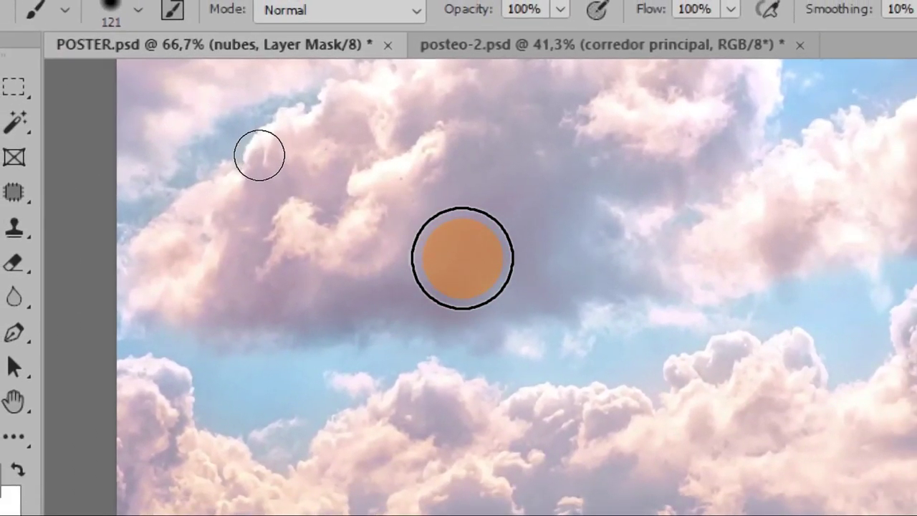
- In the canvas brush picker, set Size to 61 px and Hardness to 50%
right_click(462, 258)
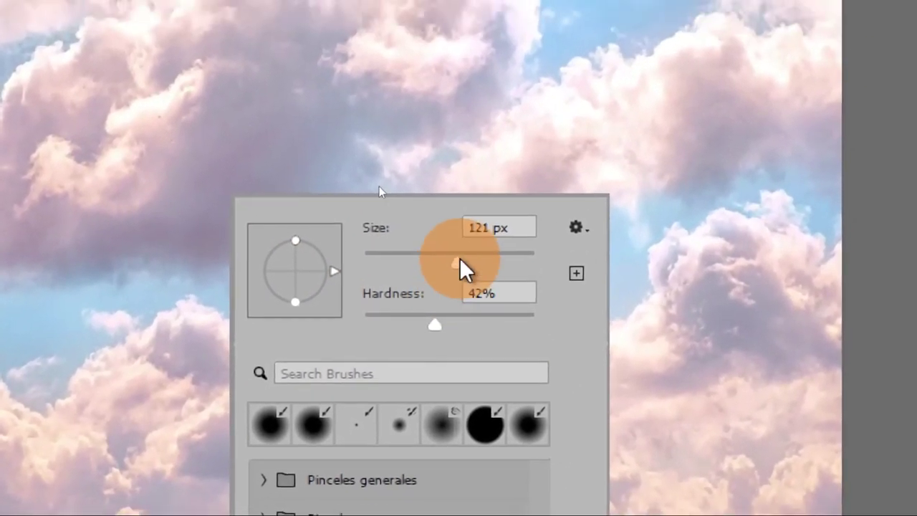
mouse_move(459, 257)
left_mouse_down()
mouse_move(412, 258)
mouse_move(440, 258)
left_mouse_up()
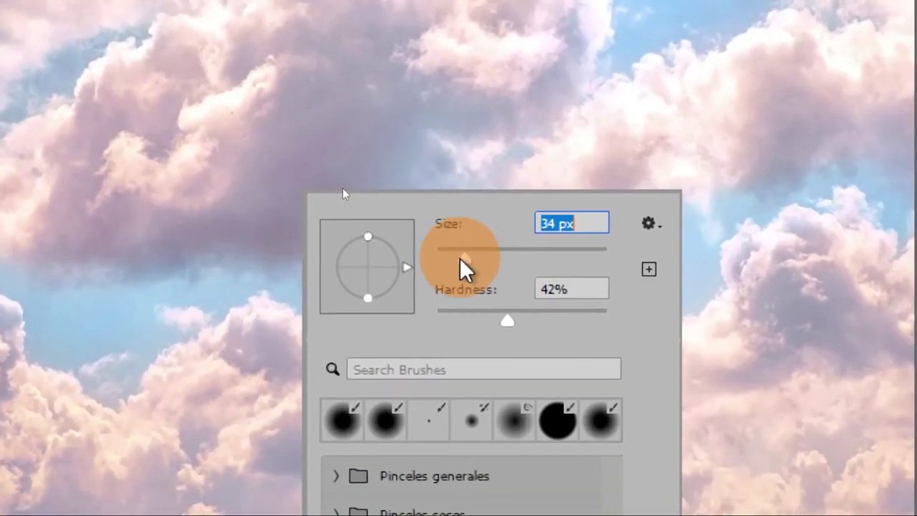
left_click_drag(451, 258, 506, 258)
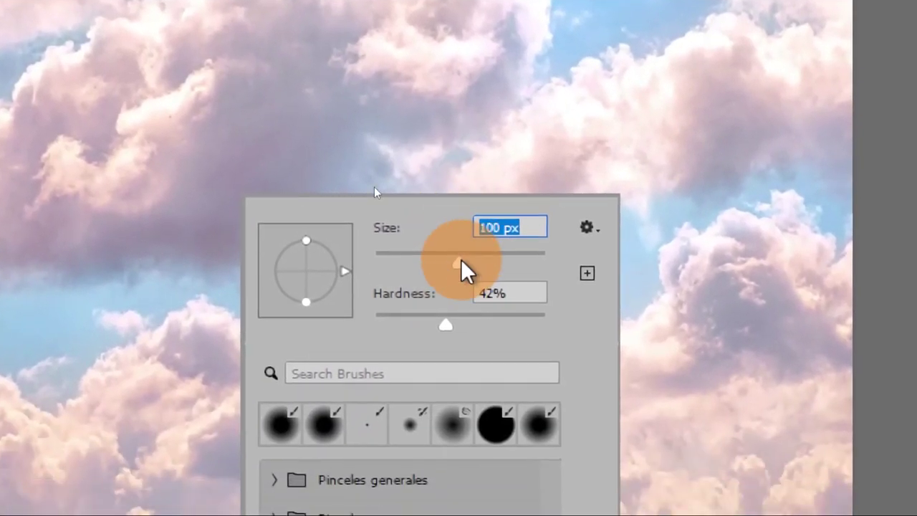
left_click_drag(459, 266, 451, 260)
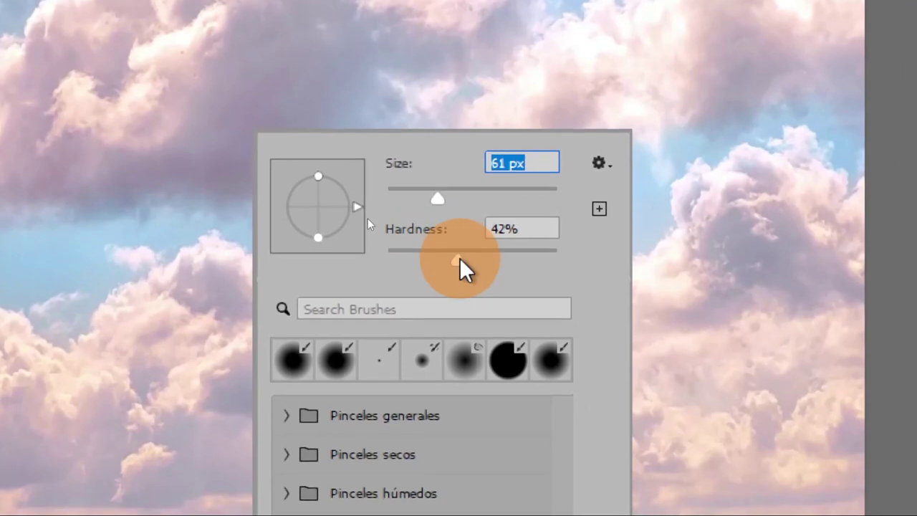
left_click_drag(459, 260, 382, 253)
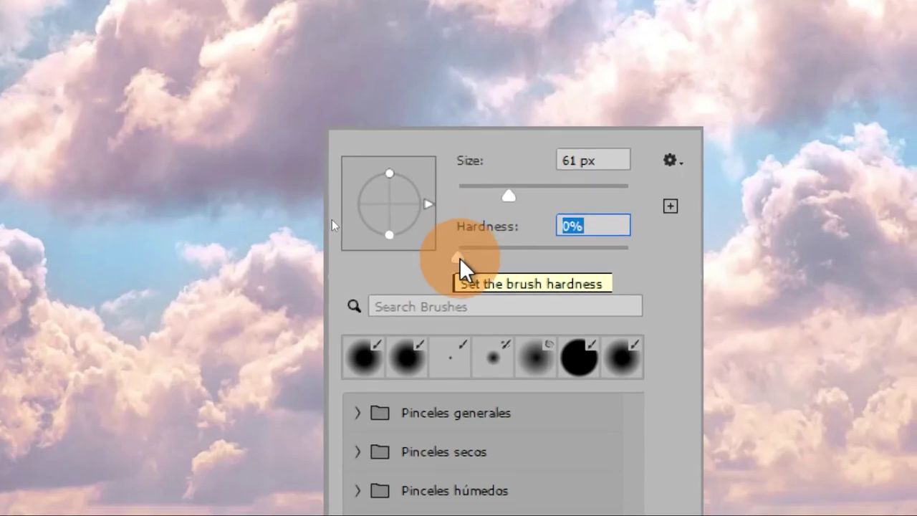
left_click_drag(460, 258, 633, 256)
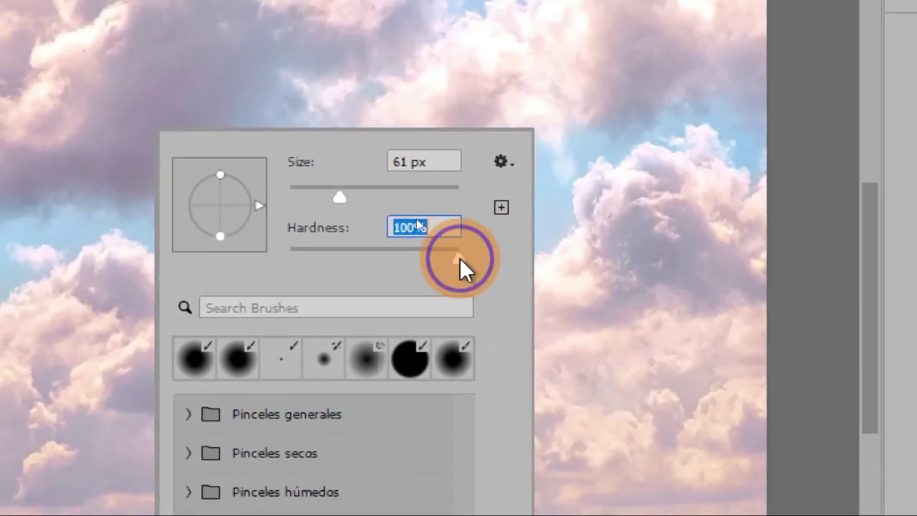
left_click_drag(460, 259, 283, 272)
left_click_drag(460, 260, 556, 257)
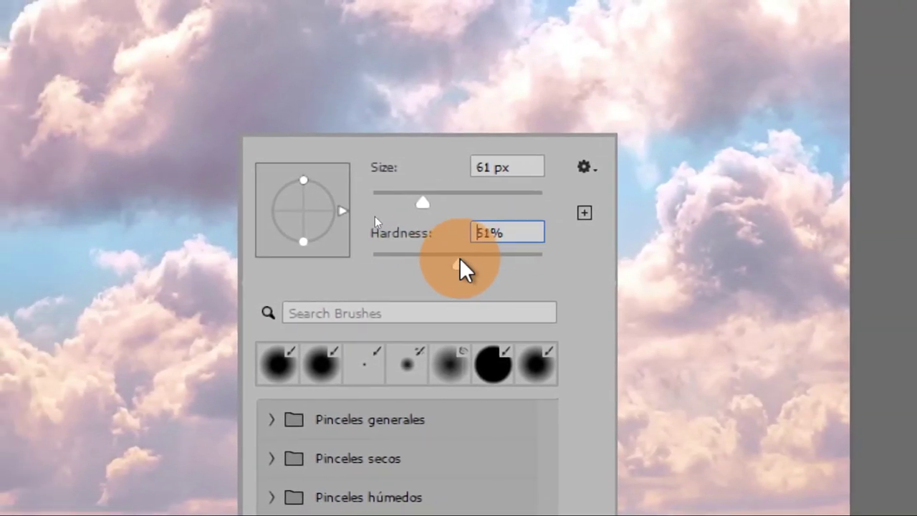
left_click_drag(460, 259, 455, 259)
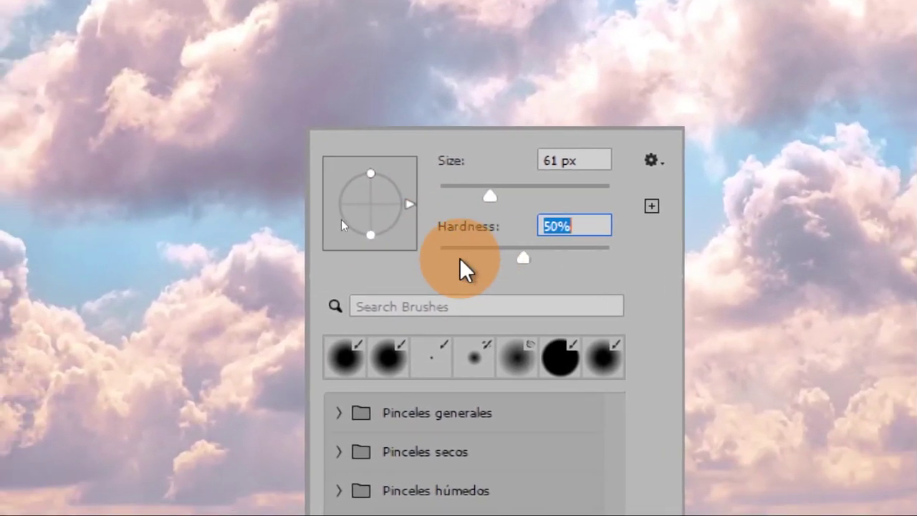
key("Return")
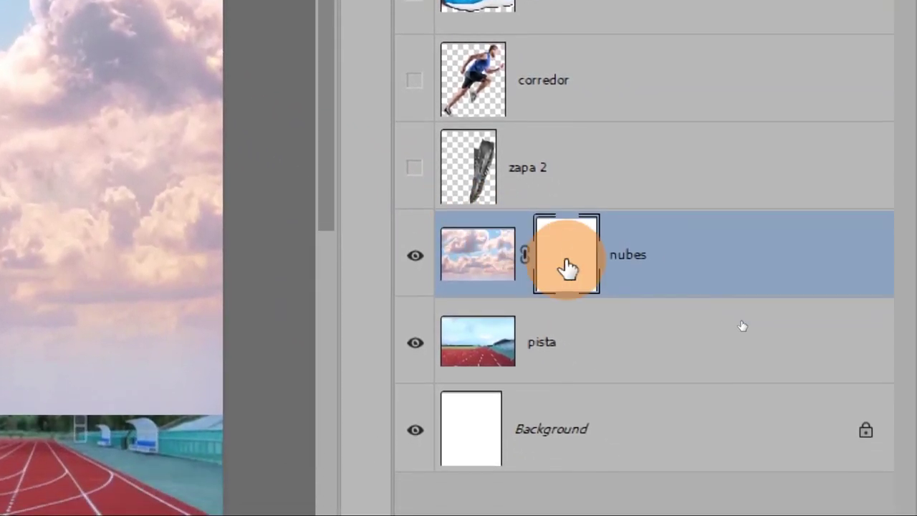
left_click(577, 294)
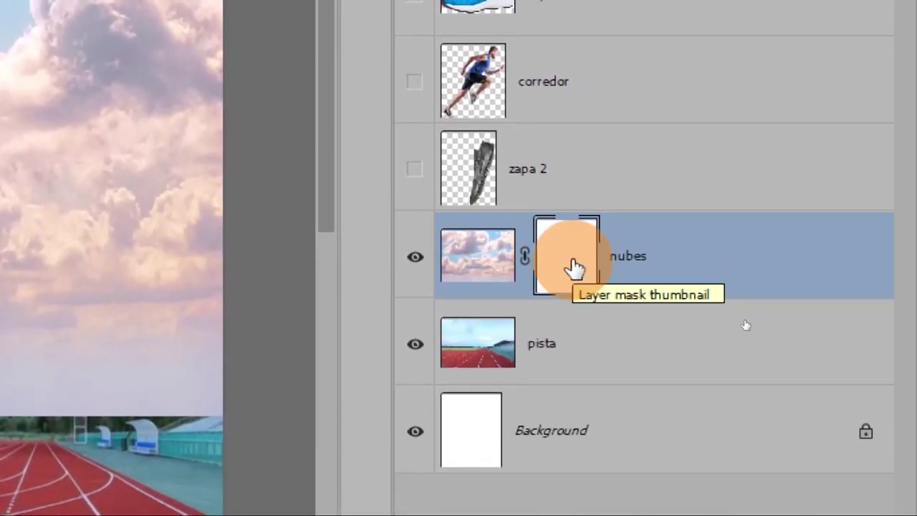
left_click(466, 258)
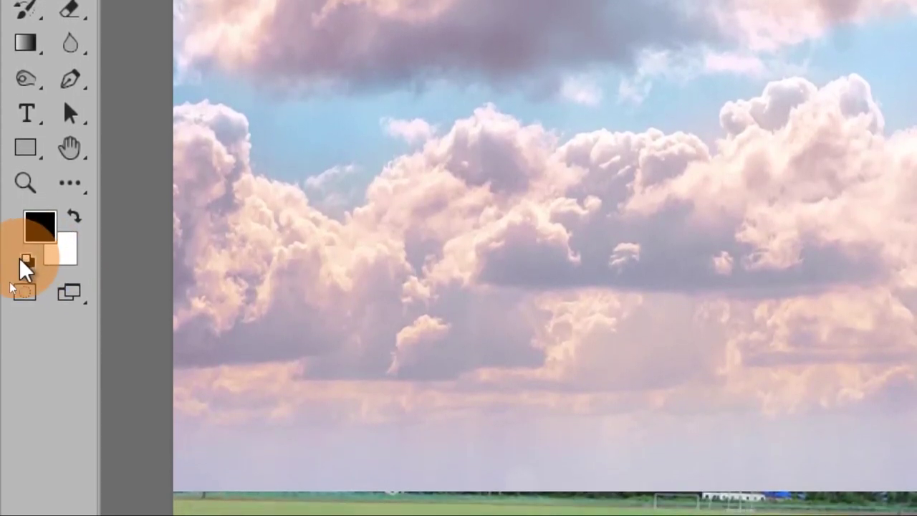
key("x")
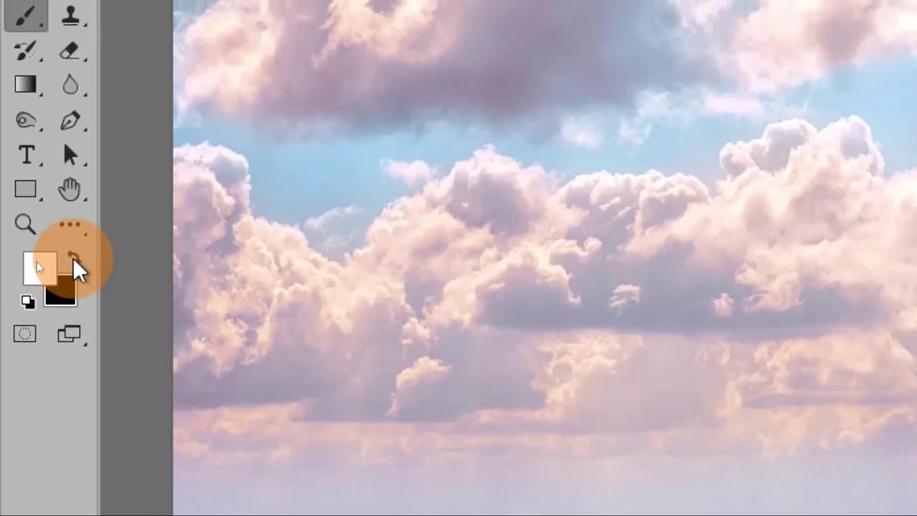
left_click(73, 259)
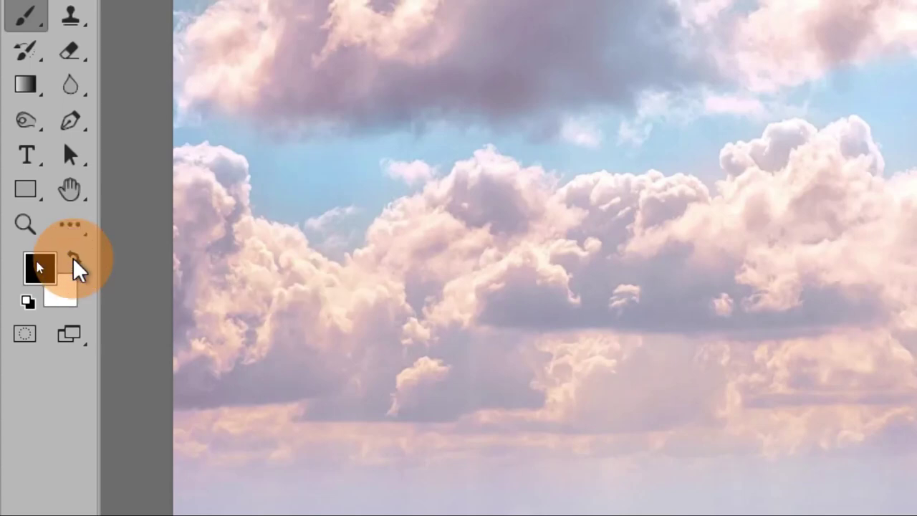
left_click(73, 260)
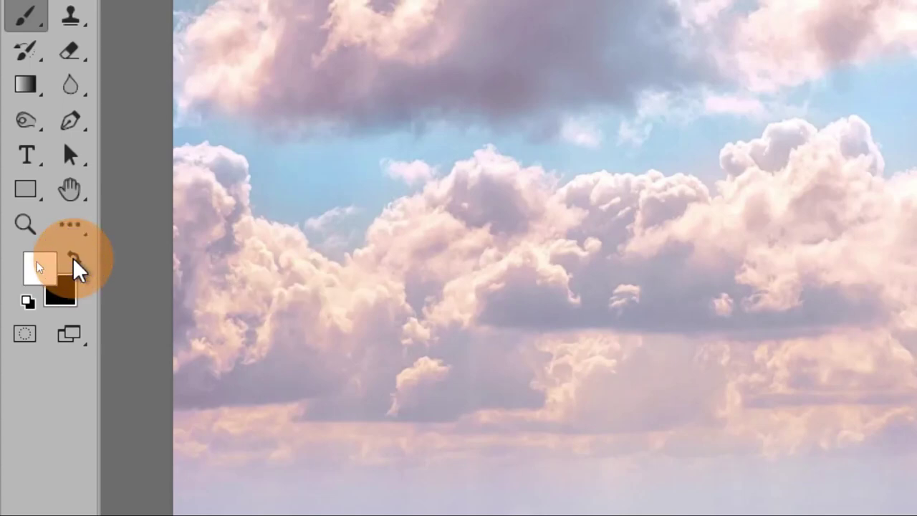
left_click(74, 259)
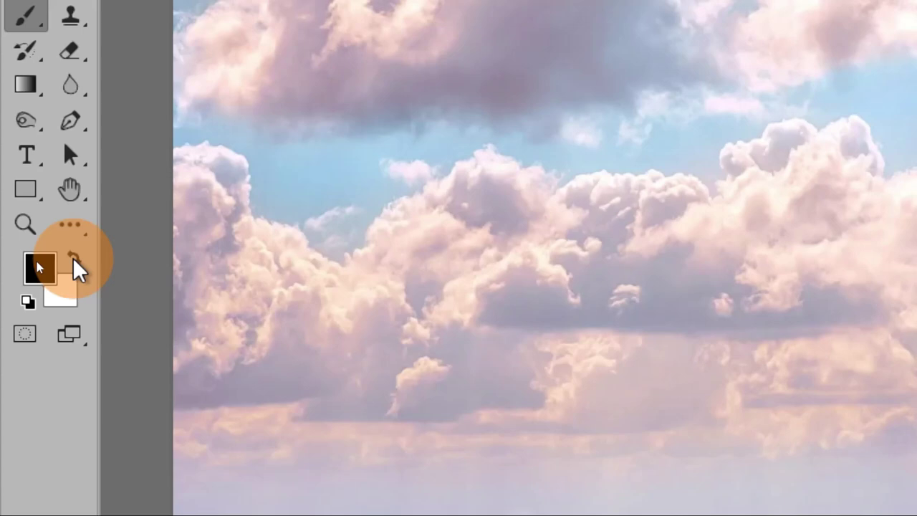
left_click(74, 260)
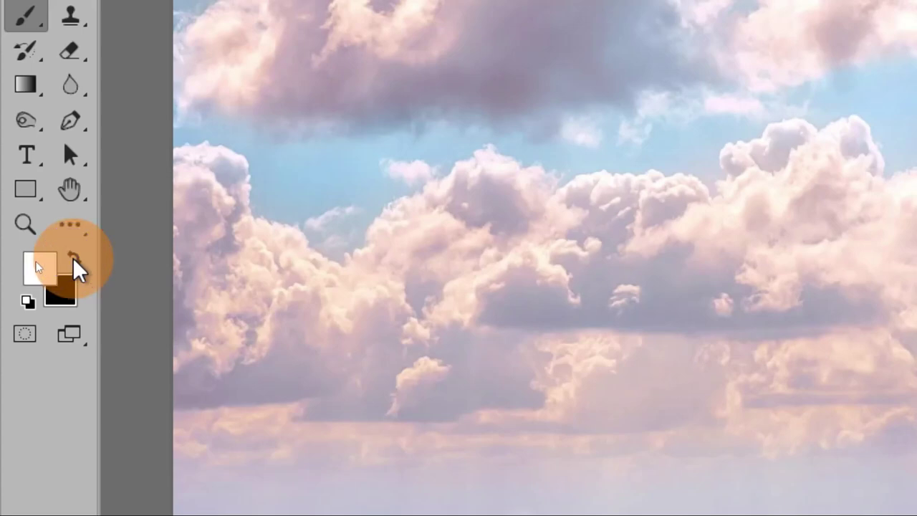
left_click(39, 266)
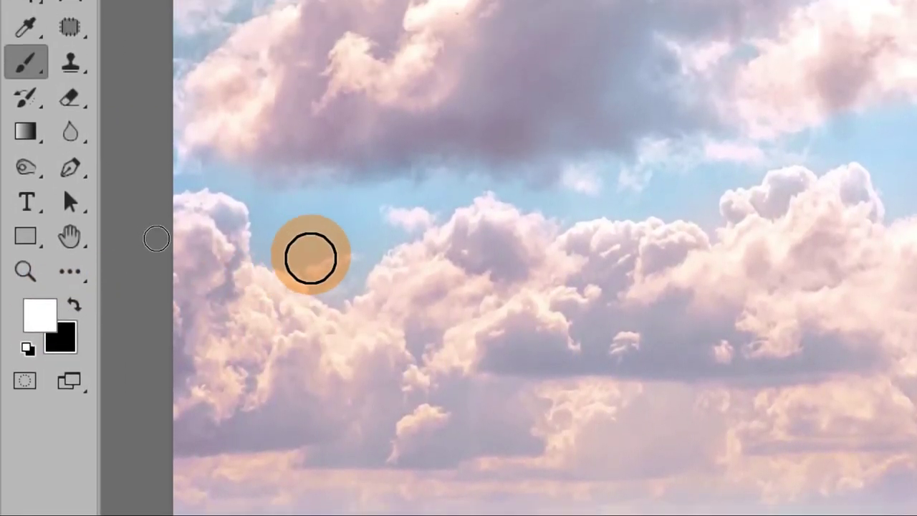
left_click_drag(156, 237, 204, 258)
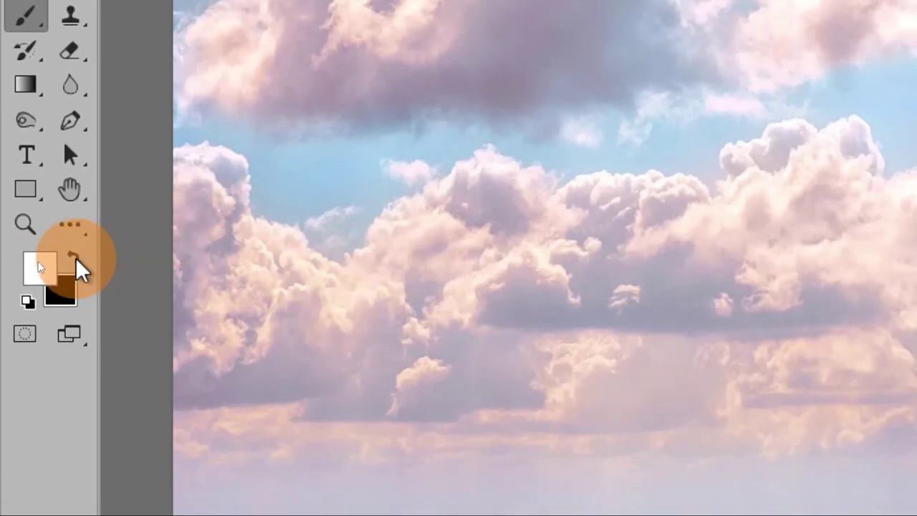
left_click(74, 258)
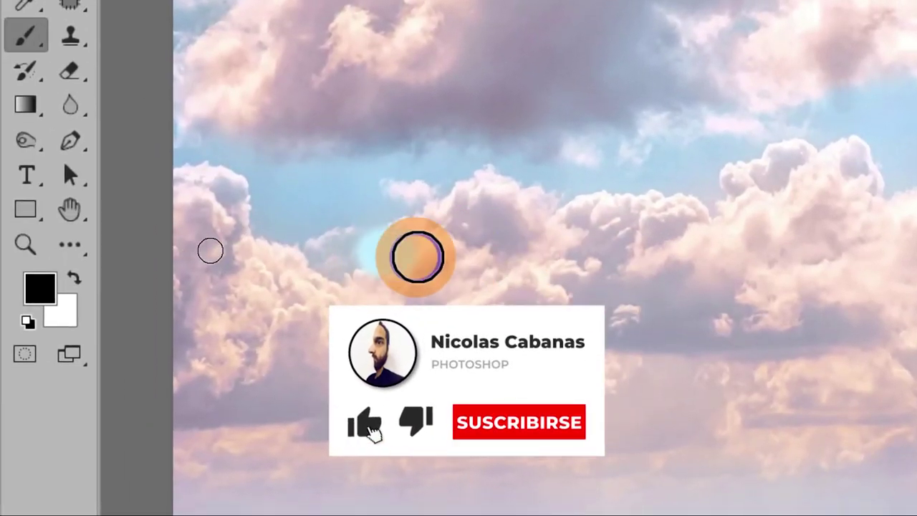
mouse_move(417, 255)
left_mouse_down()
mouse_move(453, 256)
mouse_move(452, 285)
left_mouse_up()
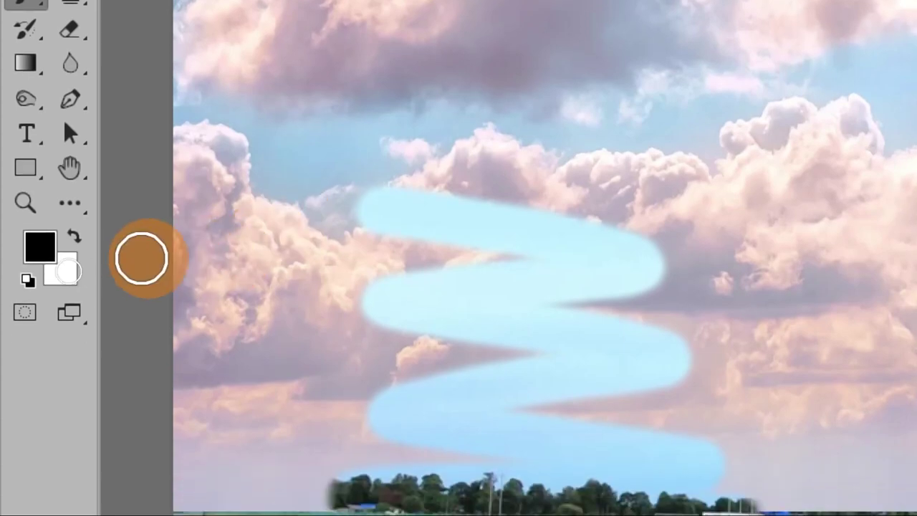
left_click(74, 257)
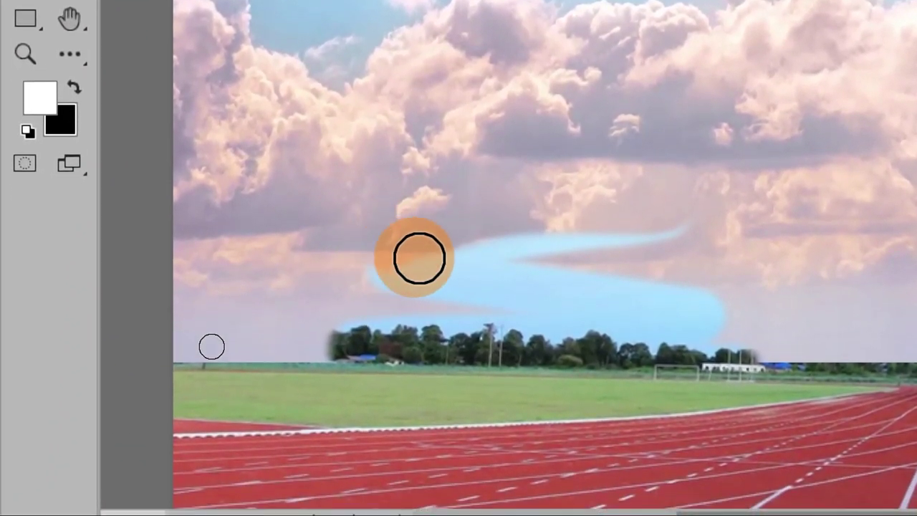
mouse_move(419, 258)
left_mouse_down()
mouse_move(458, 258)
mouse_move(329, 265)
left_mouse_up()
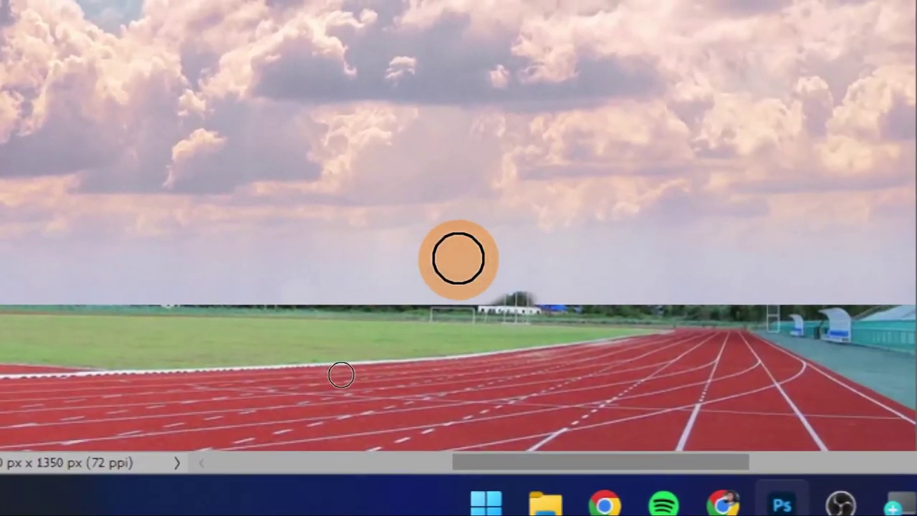
left_click_drag(458, 258, 393, 258)
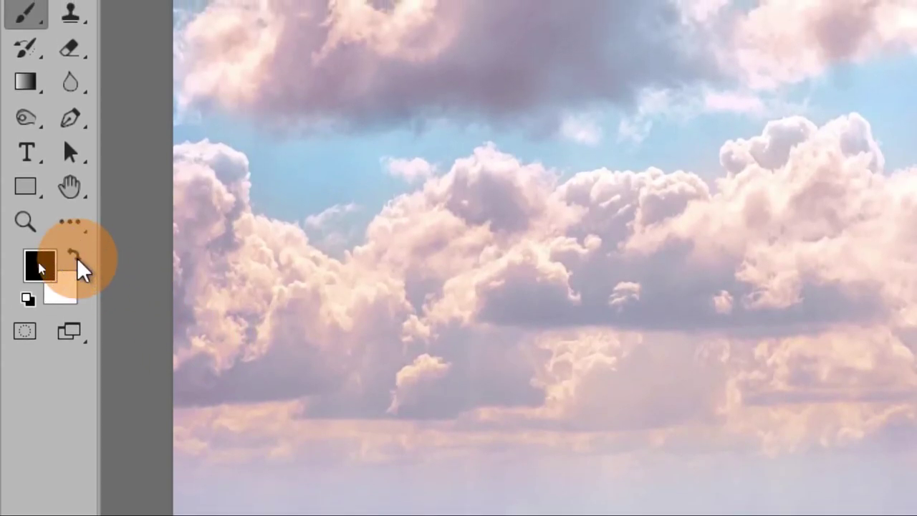
- Set the foreground colour to neutral grey H0 S0 B58 in the Color Picker
left_click(39, 262)
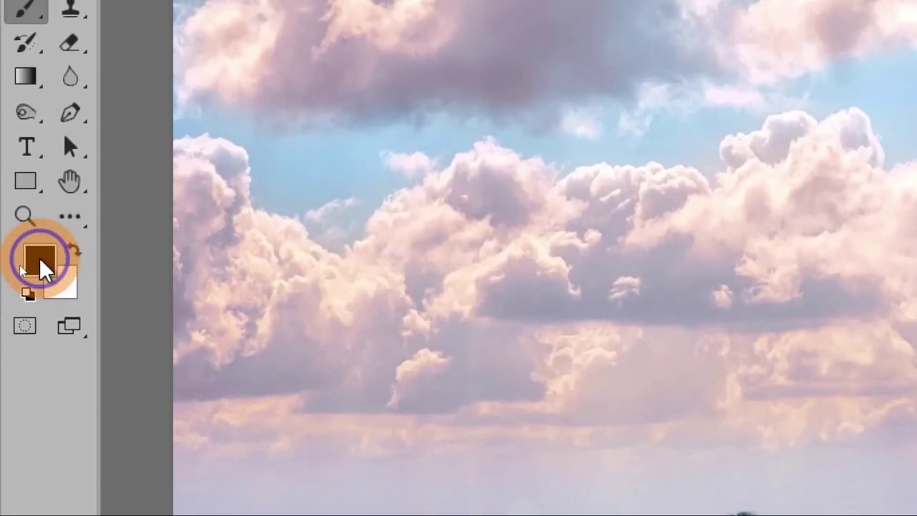
left_click(434, 241)
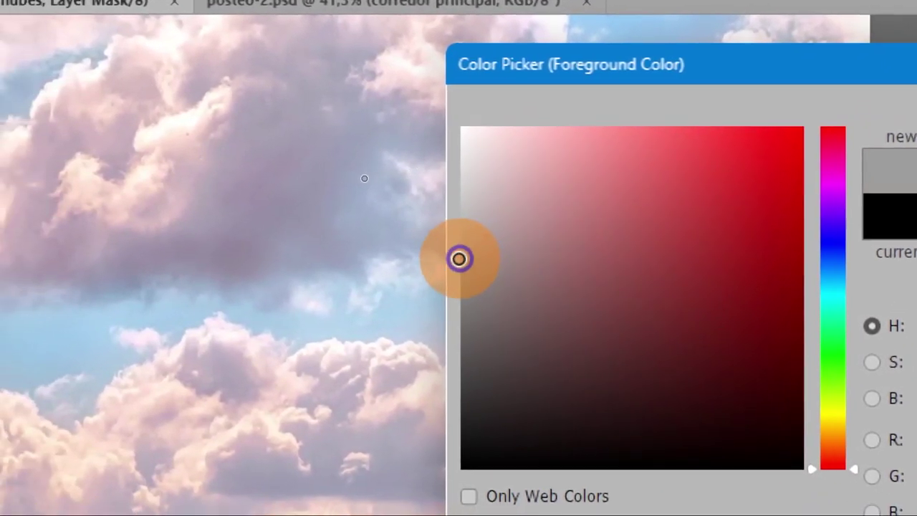
left_click(459, 259)
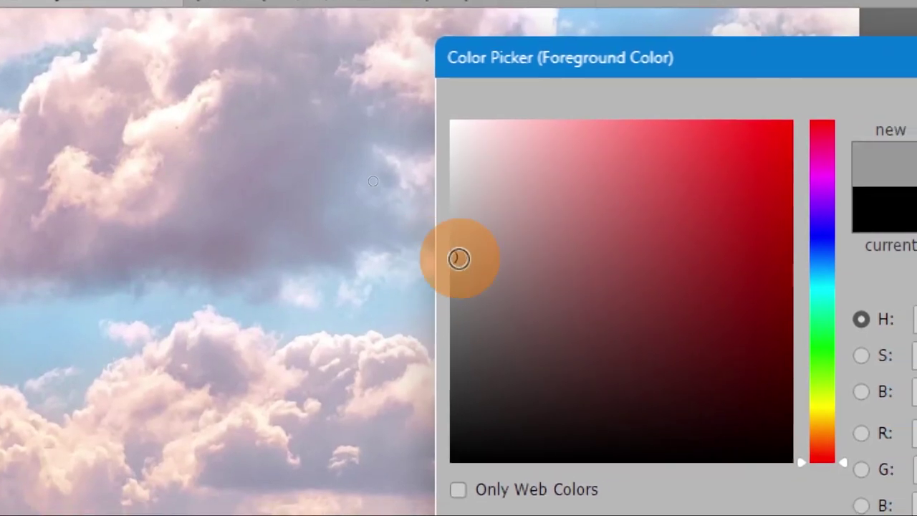
left_click(457, 258)
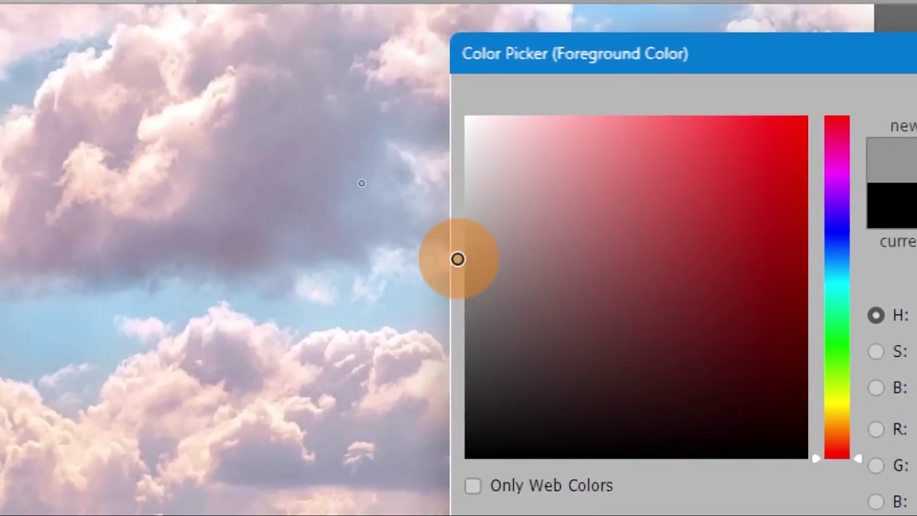
left_click(437, 267)
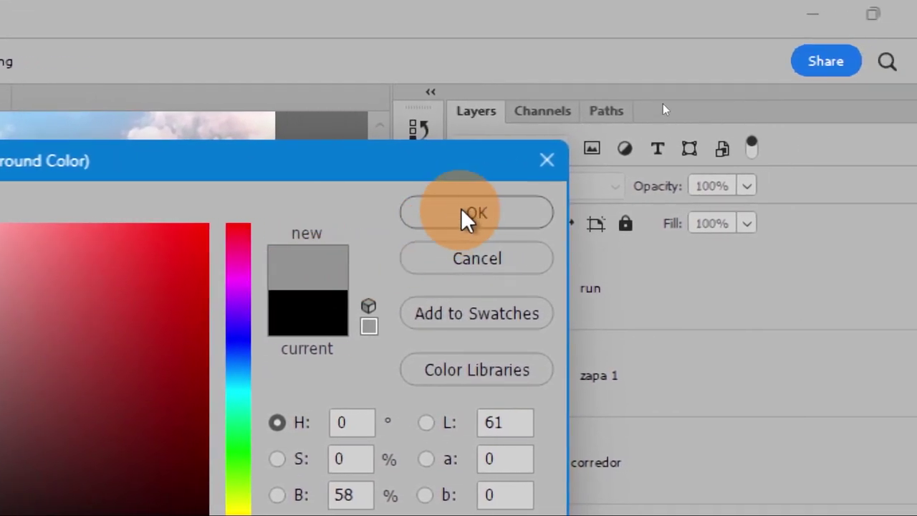
left_click(630, 210)
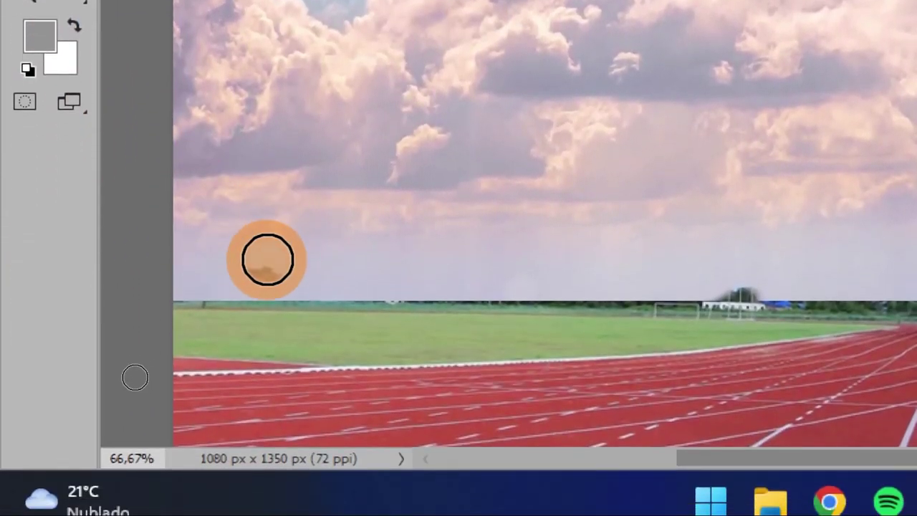
- Paint grey strokes on the nubes mask near the horizon, then undo them
mouse_move(262, 323)
left_mouse_down()
mouse_move(337, 259)
mouse_move(330, 261)
left_mouse_up()
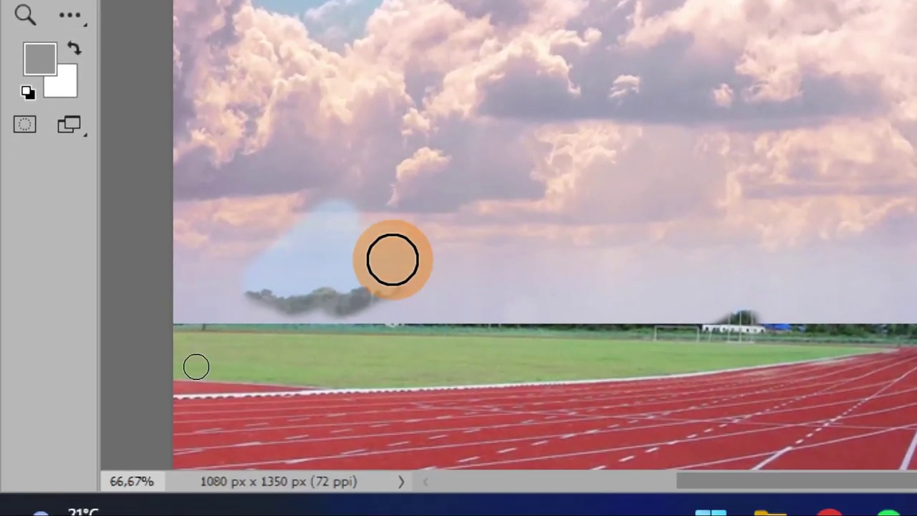
left_click_drag(462, 259, 380, 260)
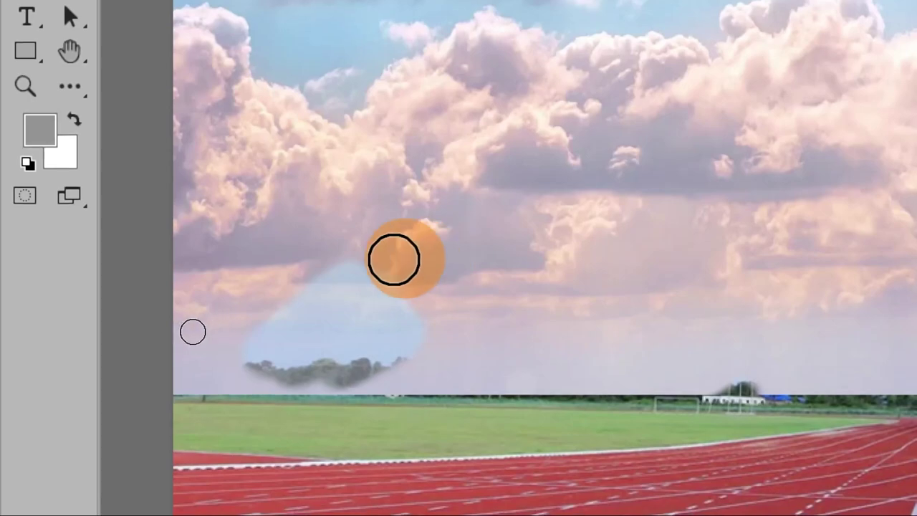
left_click(47, 260)
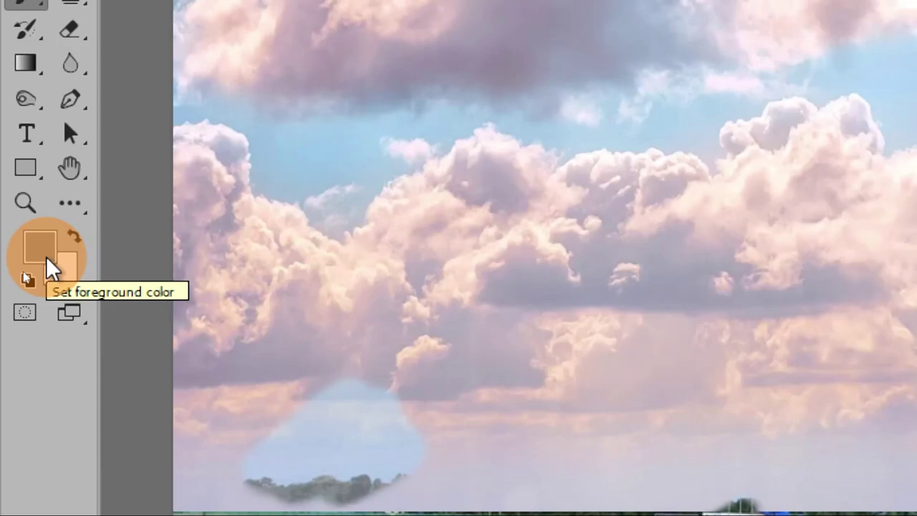
left_click(51, 269)
key("super+minus")
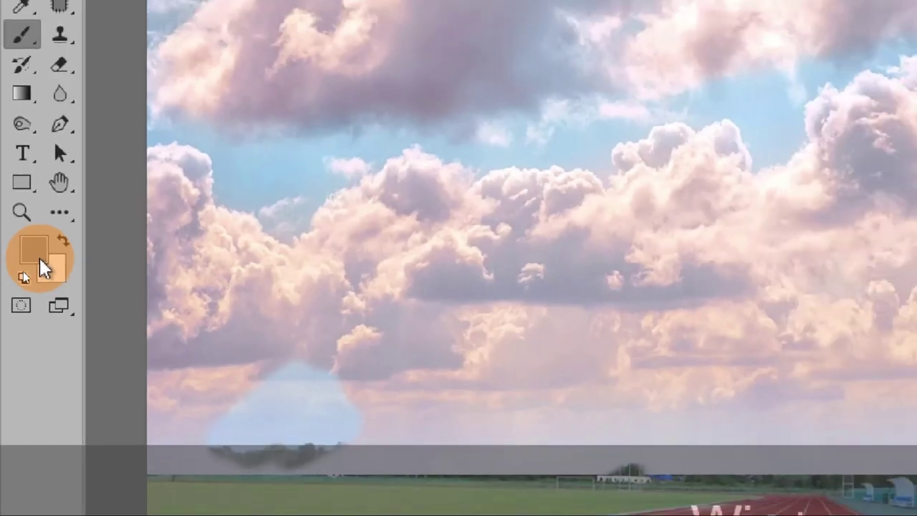
key("ctrl+z")
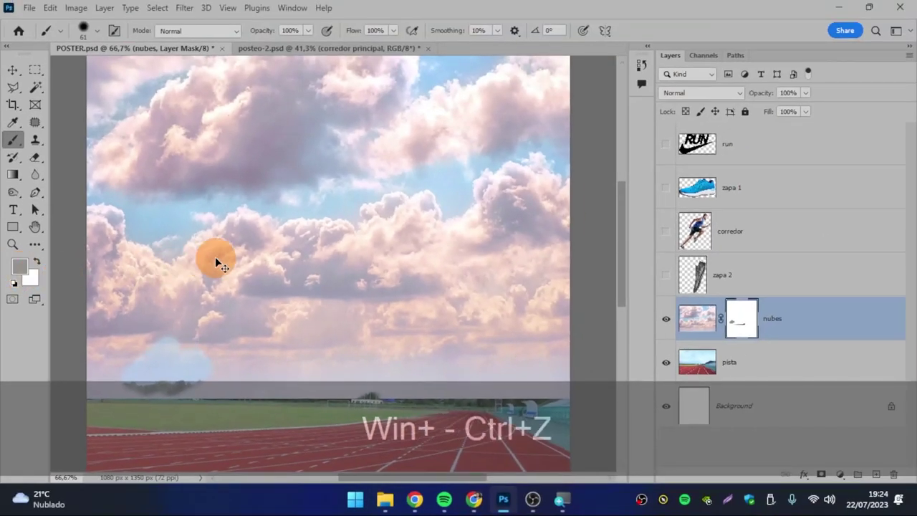
key("ctrl+z")
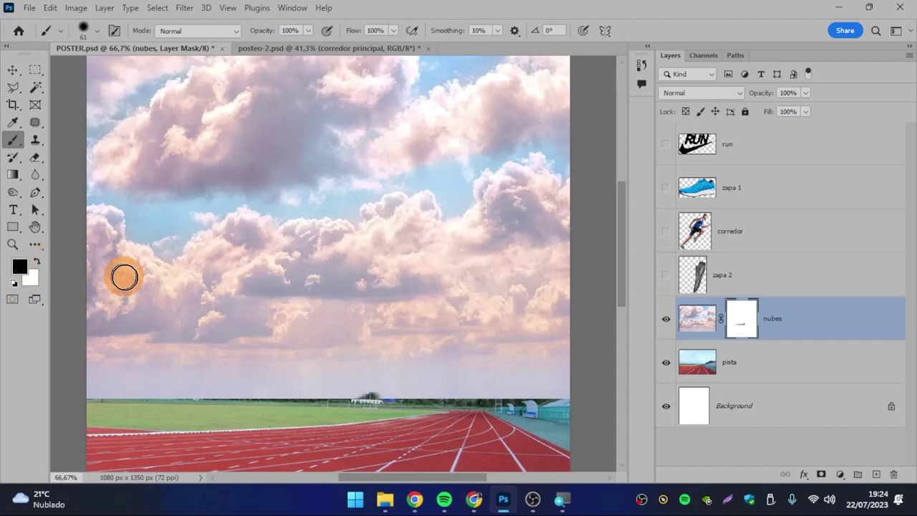
- Undo a horizon stroke and earlier strokes, then toggle the nubes layer off and on
mouse_move(93, 378)
left_mouse_down()
mouse_move(525, 387)
mouse_move(115, 387)
left_mouse_up()
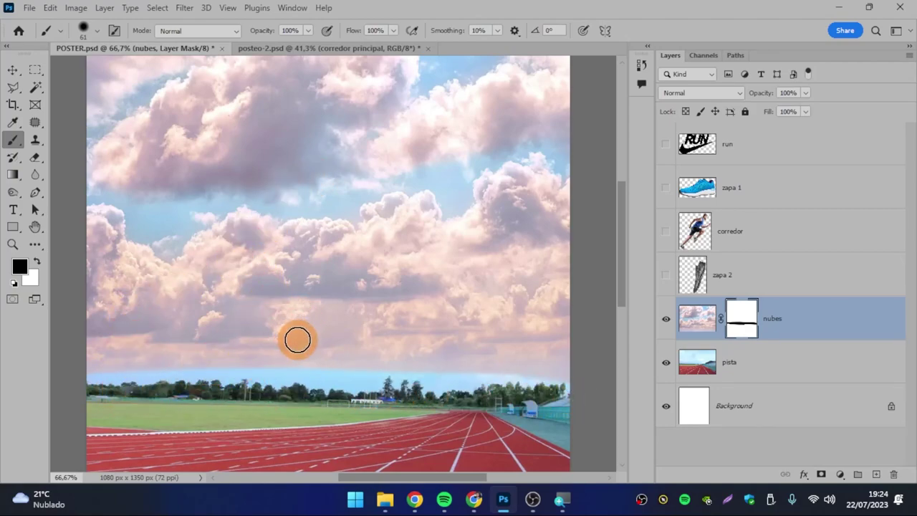
key("ctrl+z")
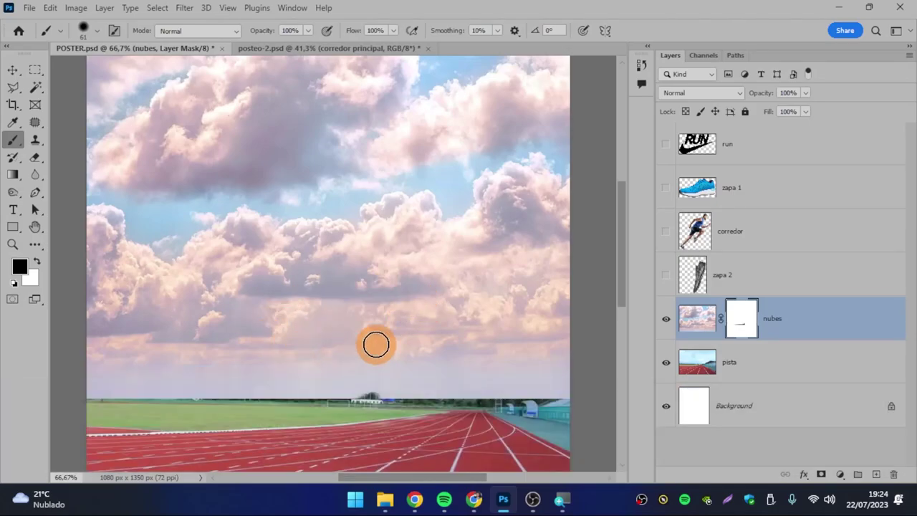
key("ctrl+z")
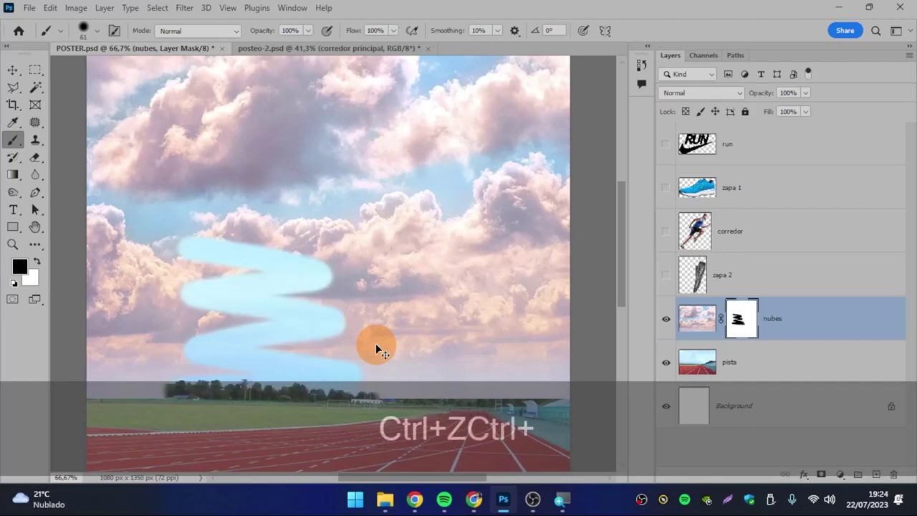
key("ctrl+z")
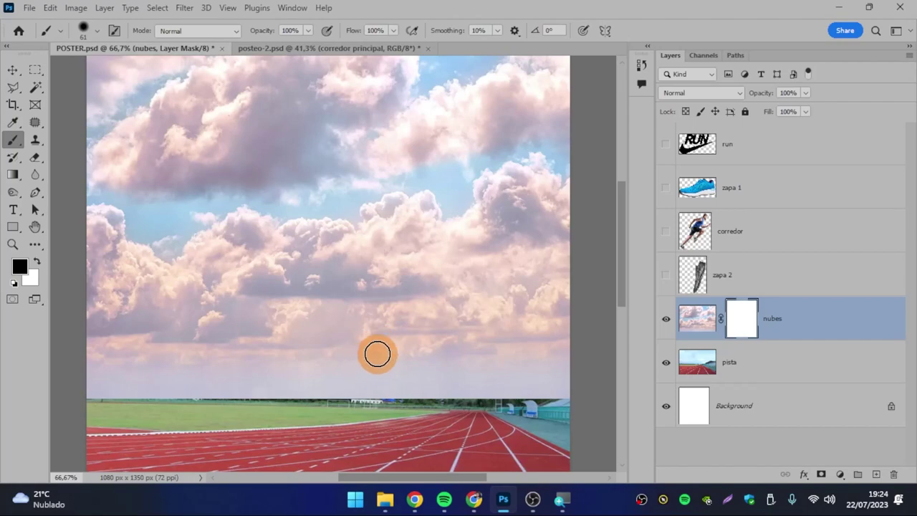
scroll(411, 399, "down", 1)
scroll(358, 400, "down", 1)
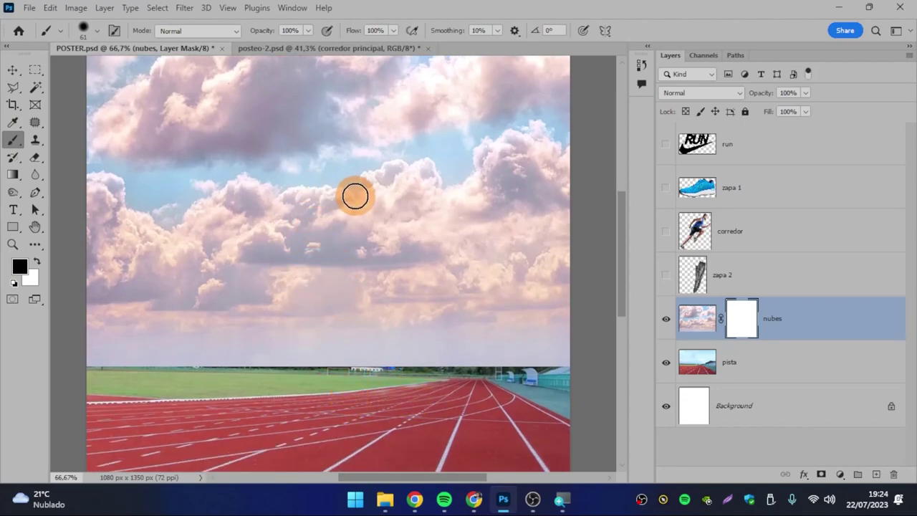
left_click(662, 319)
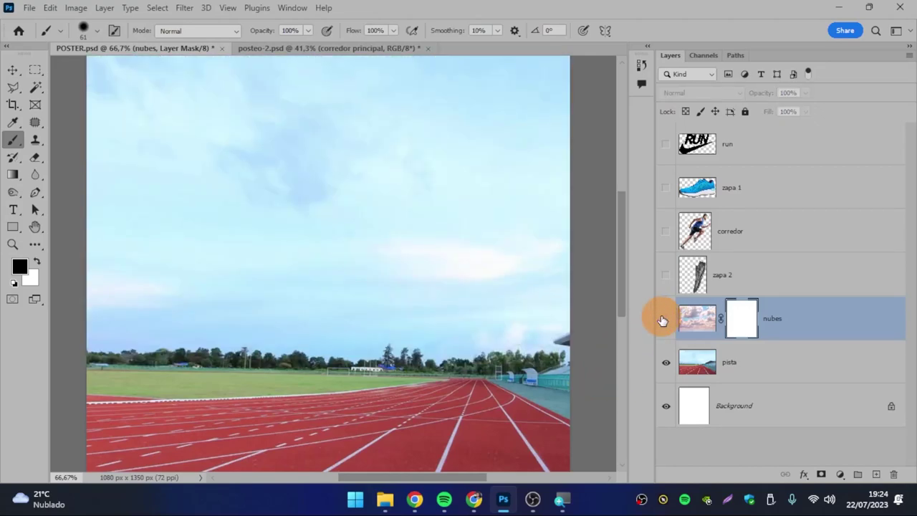
left_click(665, 318)
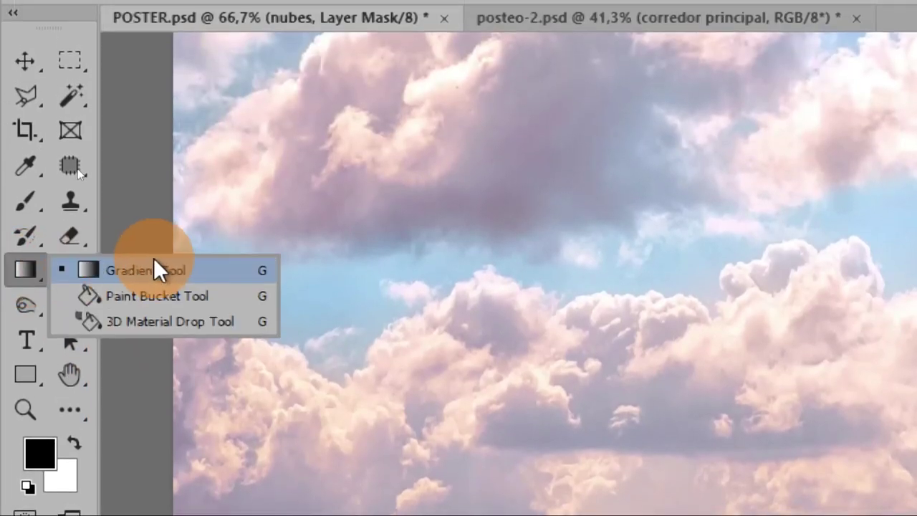
- Set the Gradient Tool to the Básicos 'Negro, blanco' preset with default black and white colours
left_click_drag(27, 258, 222, 259)
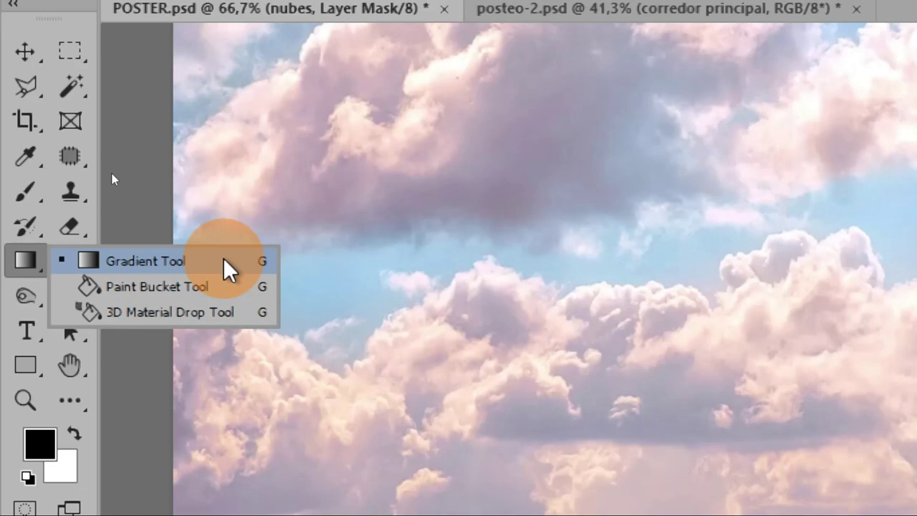
left_click(223, 260)
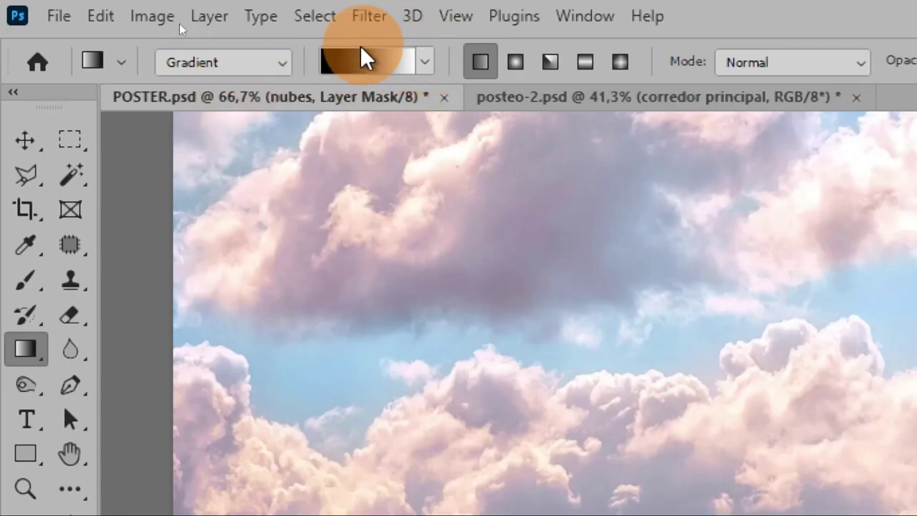
left_click(430, 63)
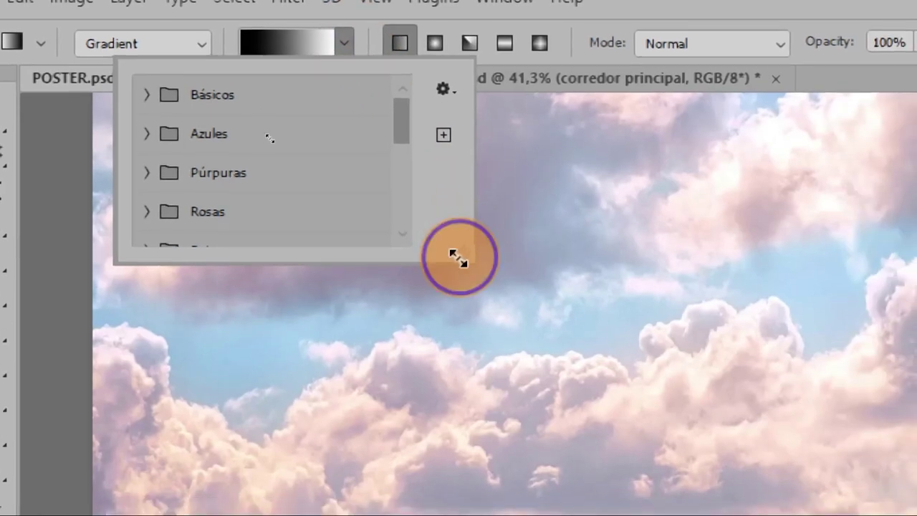
left_click_drag(459, 258, 628, 389)
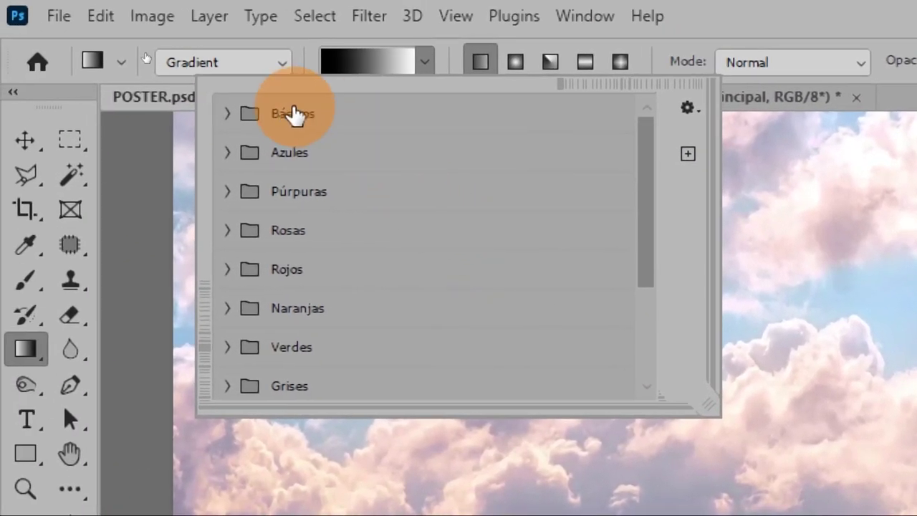
left_click(224, 116)
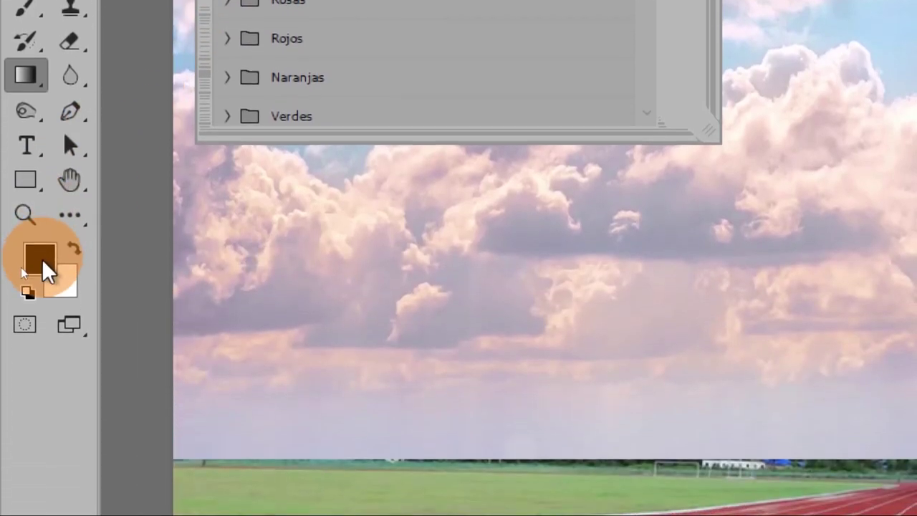
key("d")
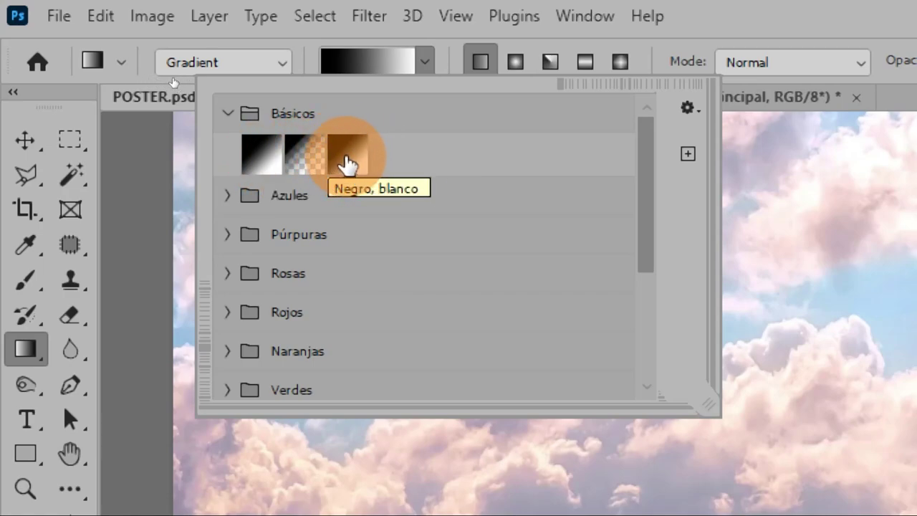
left_click(347, 164)
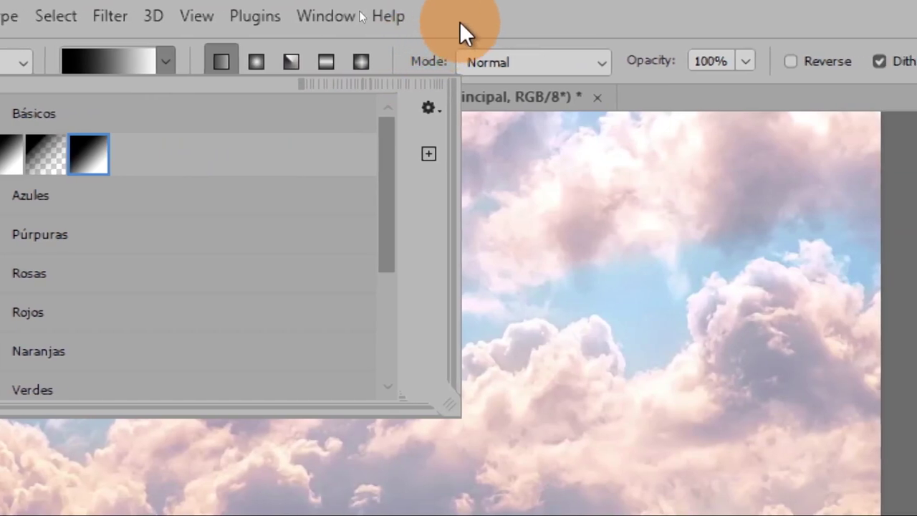
left_click(459, 28)
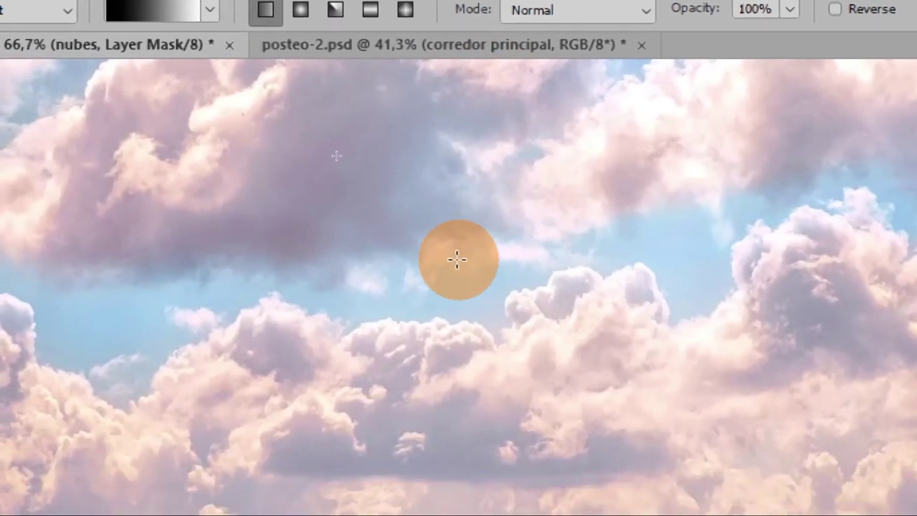
key("super+minus")
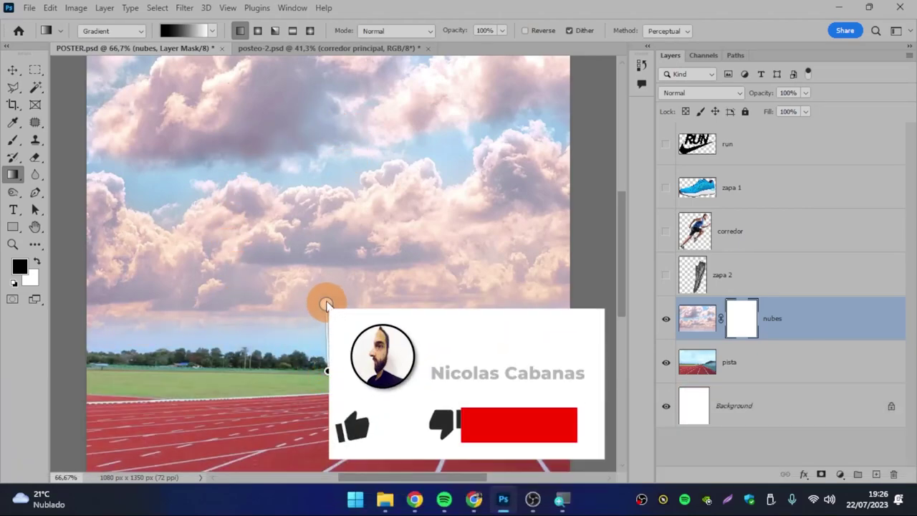
- Draw a vertical fade on the nubes mask from the treeline upward, then shift its midpoint
left_click_drag(328, 371, 330, 219)
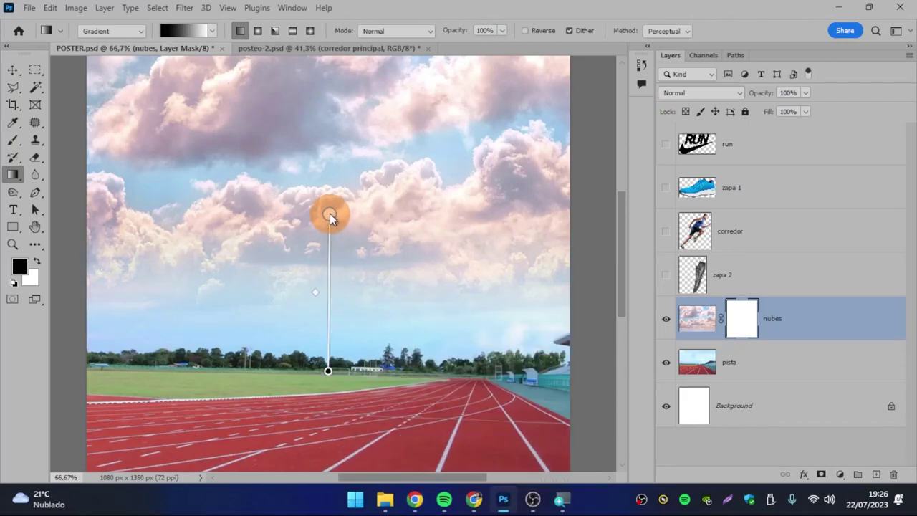
left_click_drag(330, 219, 328, 211)
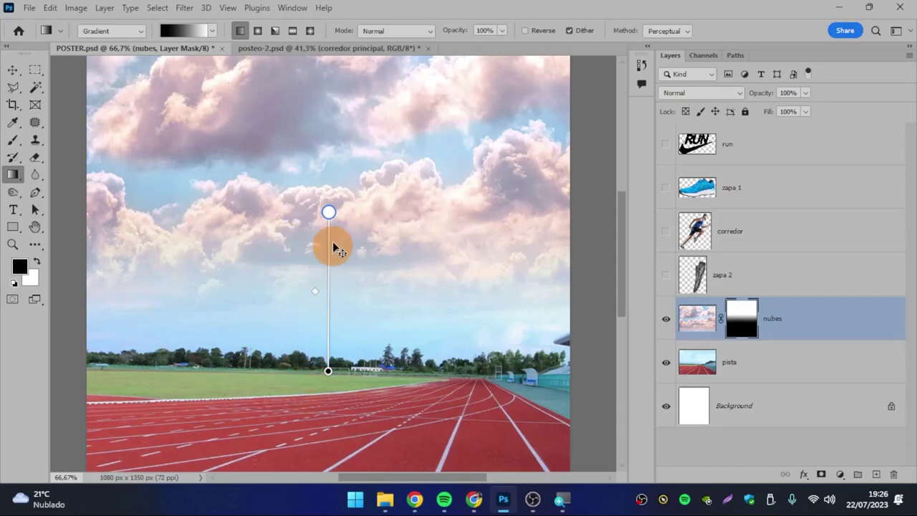
scroll(301, 156, "up", 2)
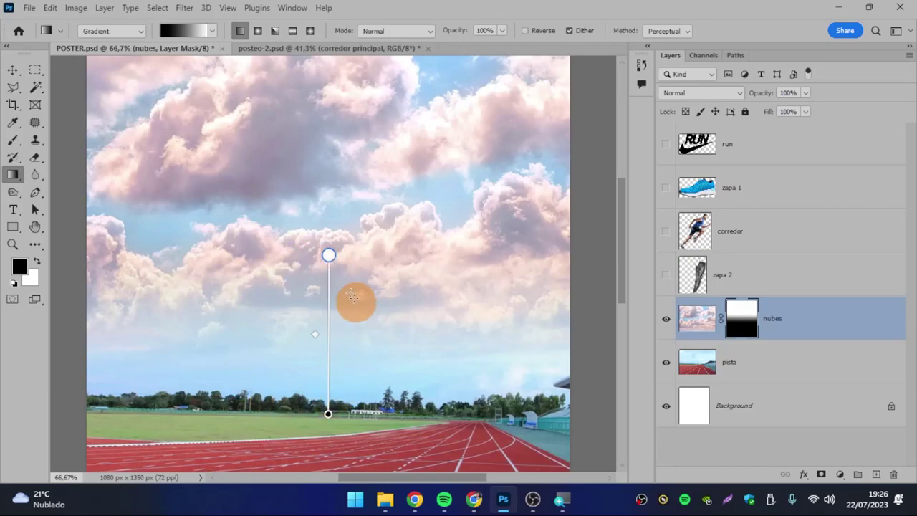
left_click(314, 334)
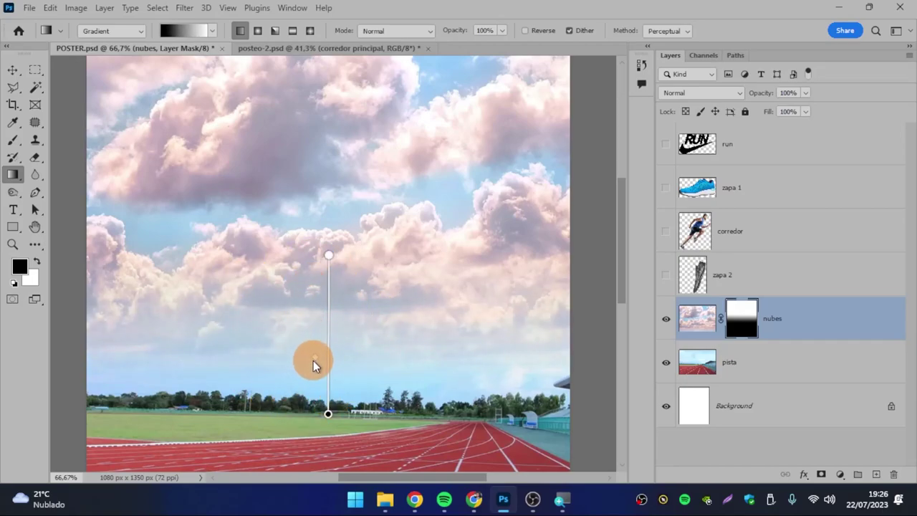
left_click_drag(310, 333, 310, 365)
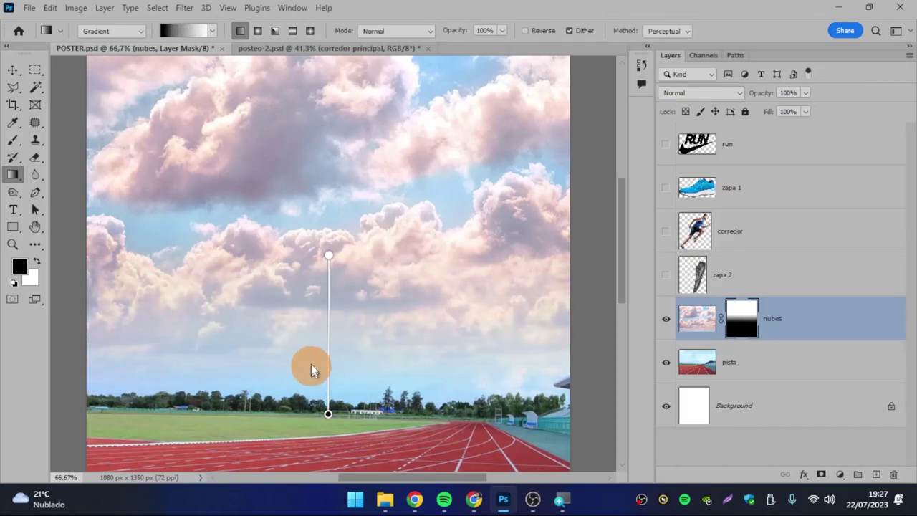
- Redraw the cloud fade several times, from the track and treeline up into the clouds
left_click_drag(258, 419, 251, 273)
left_click_drag(488, 360, 251, 350)
left_click_drag(190, 176, 354, 385)
left_click_drag(428, 428, 426, 225)
left_click_drag(329, 412, 324, 297)
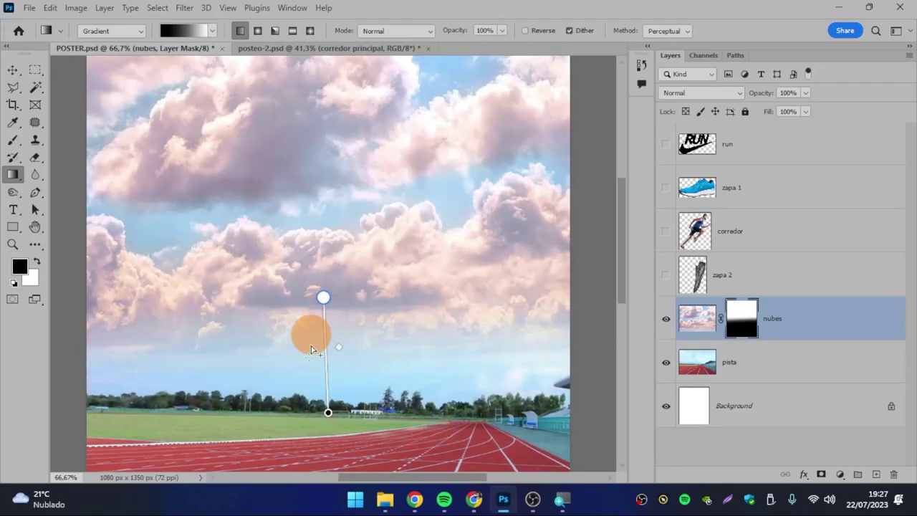
- Finalize the fade from the track edge into the lower clouds, keeping clear sky above the trees
left_click(348, 405)
left_click_drag(347, 409, 348, 272)
left_click_drag(341, 395, 339, 282)
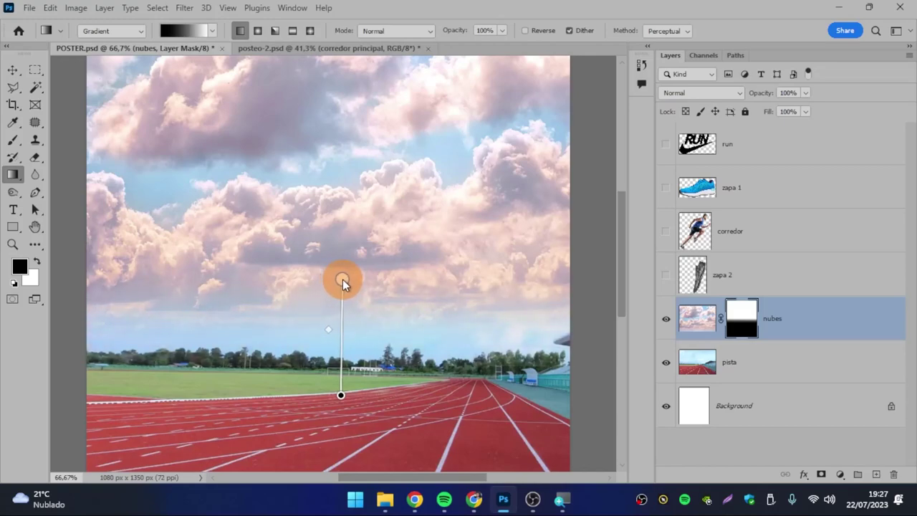
left_click_drag(342, 280, 337, 272)
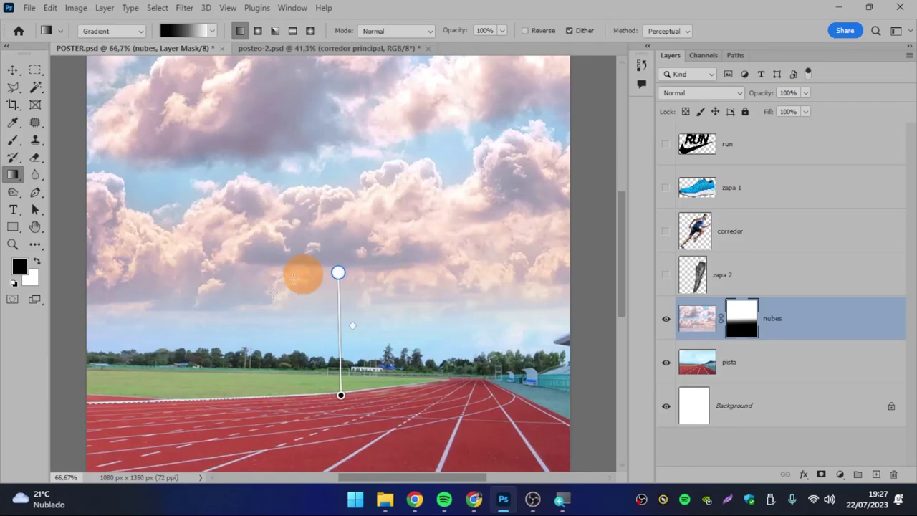
scroll(329, 251, "up", 1)
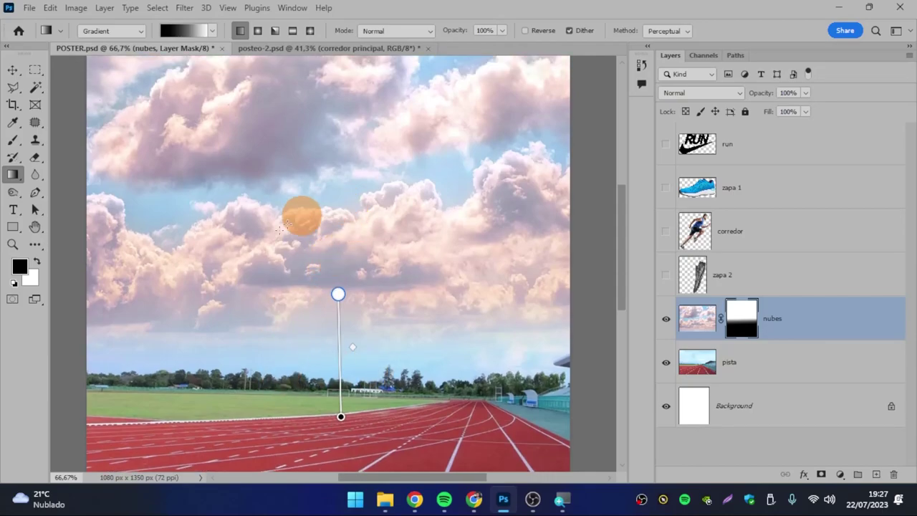
left_click(11, 141)
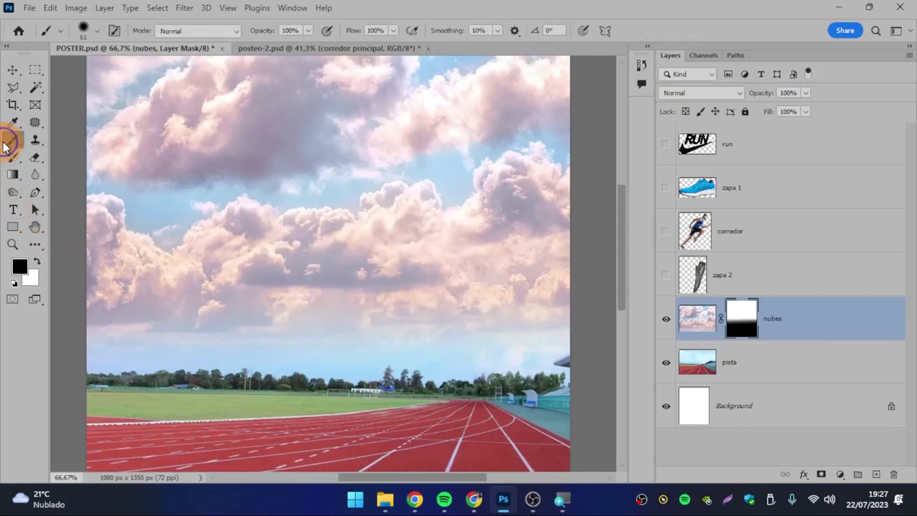
left_click_drag(217, 190, 396, 331)
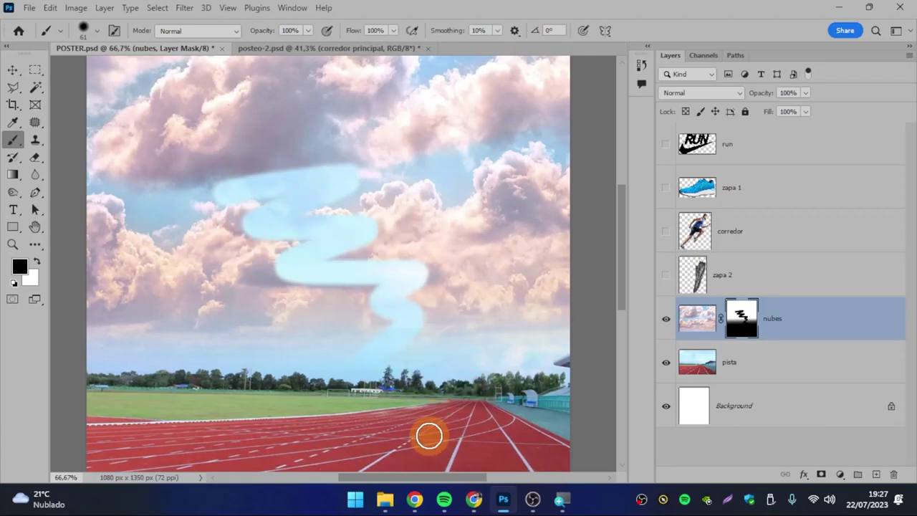
key("ctrl+shift+z")
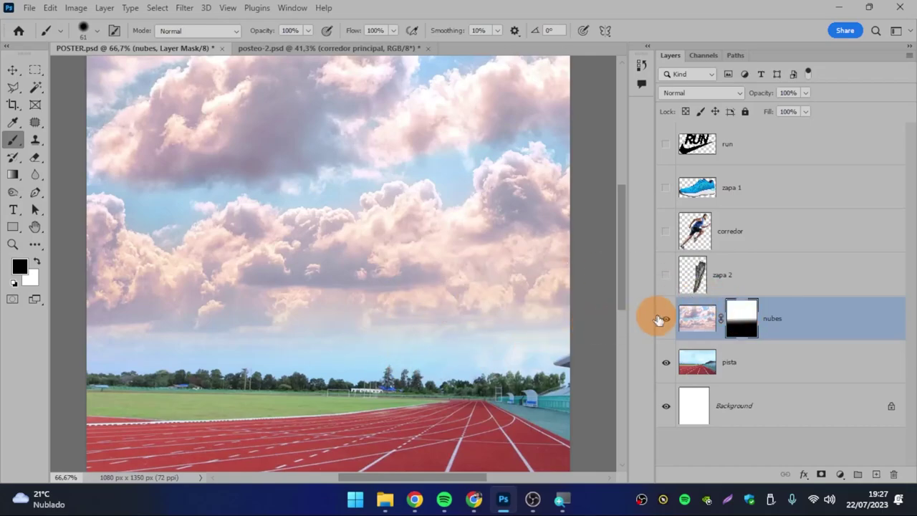
left_click(665, 318)
left_click(665, 319)
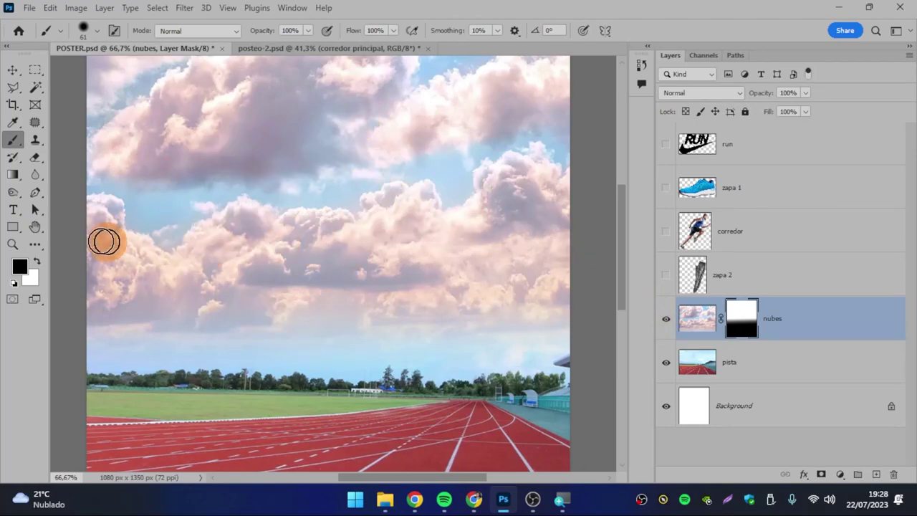
left_click(12, 243)
mouse_move(303, 236)
left_mouse_down()
mouse_move(273, 237)
mouse_move(348, 258)
mouse_move(328, 268)
left_mouse_up()
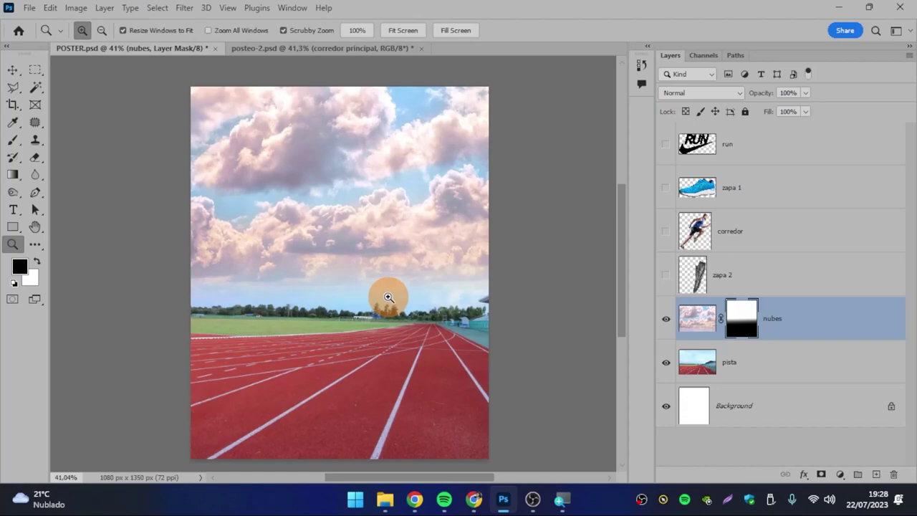
scroll(374, 322, "down", 1)
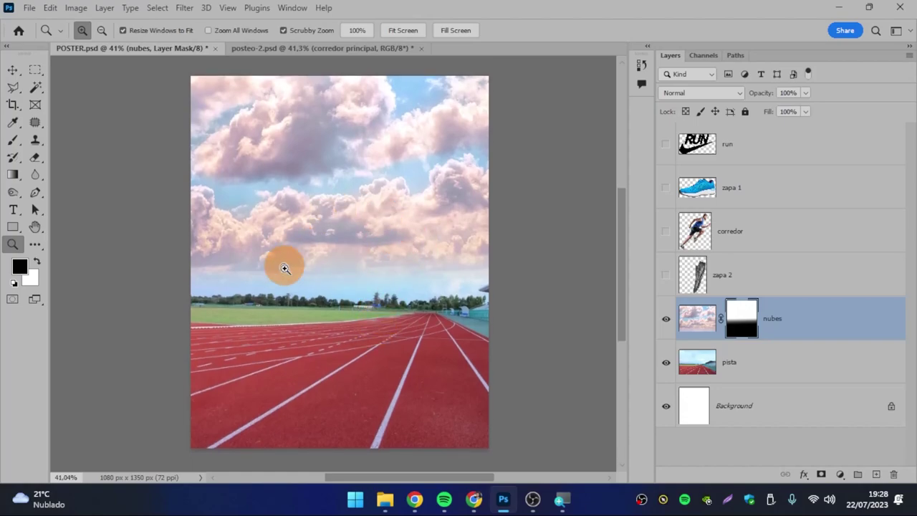